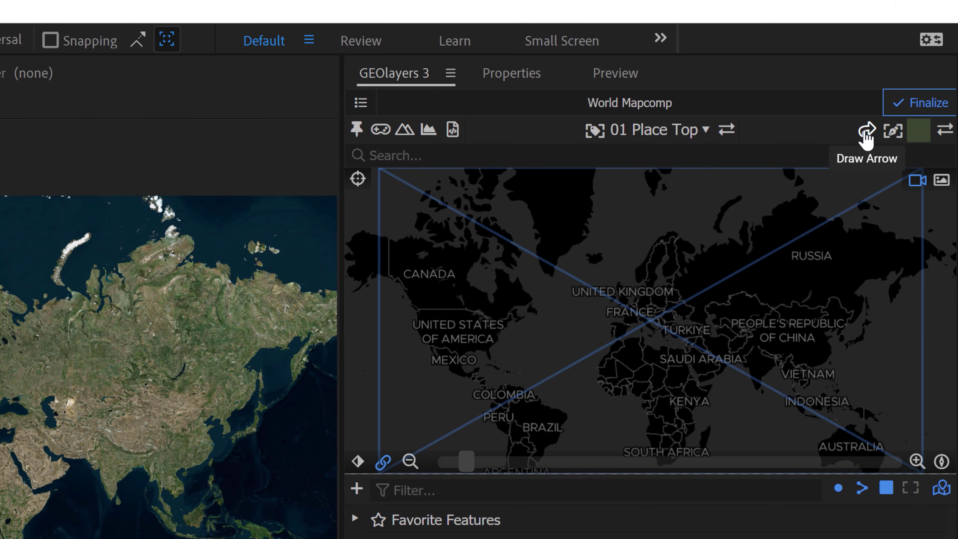
Step: Start a new GEOlayers arrow with its first point placed over the Adriatic Sea
left_click(866, 138)
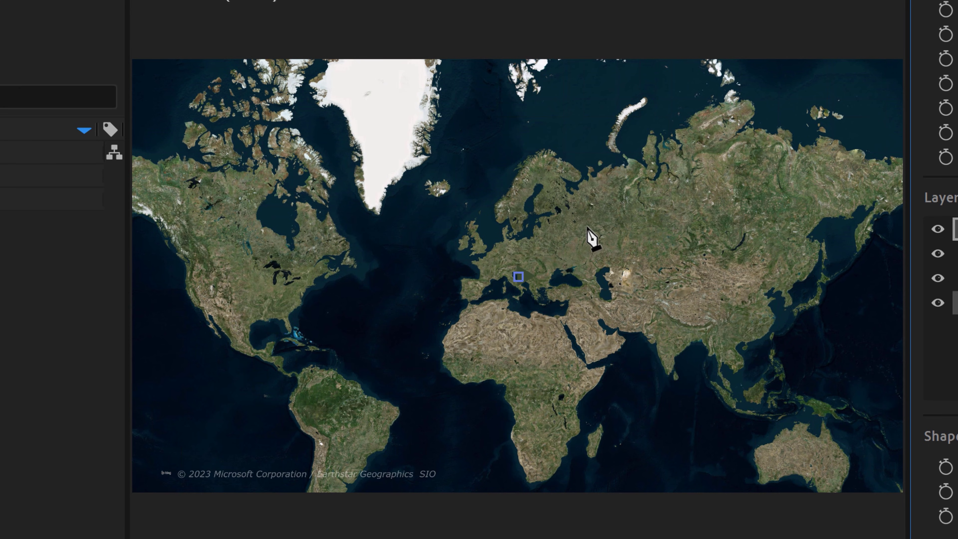
Step: Add curved vertices over Eastern Europe and Russia to sweep the arrow into Siberia
left_click_drag(588, 226, 658, 227)
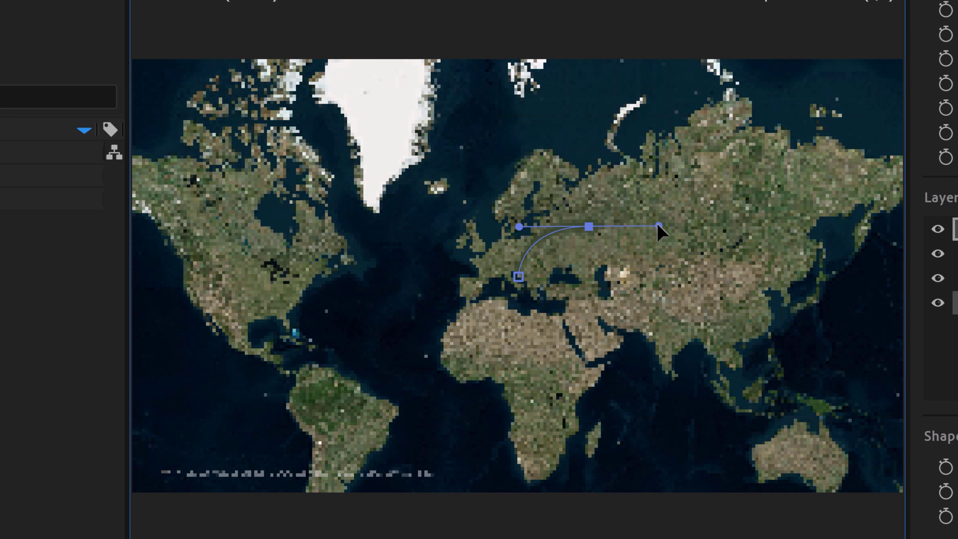
left_click_drag(687, 261, 881, 176)
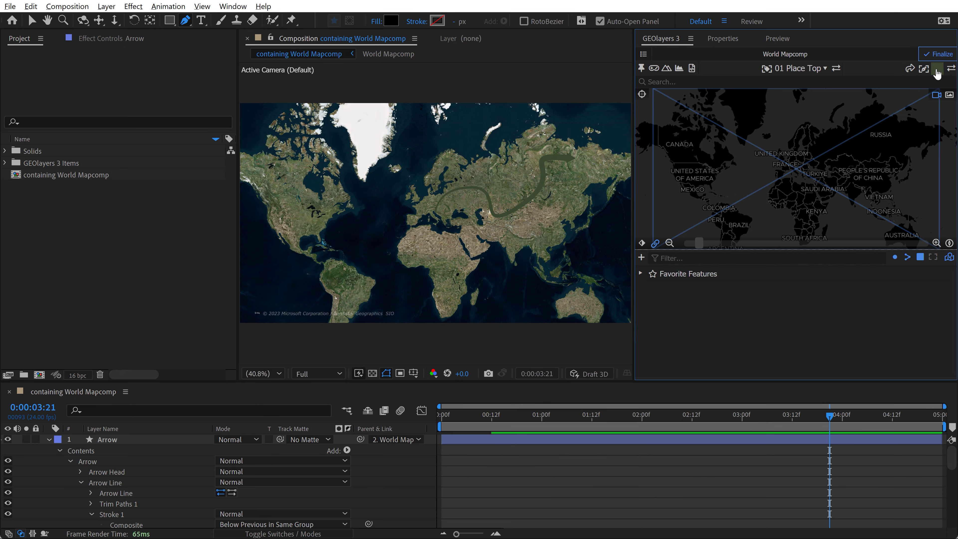
left_click(937, 74)
Step: Set the Arrow layer's Map Black To colour to pure white (FFFFFF)
left_click(109, 439)
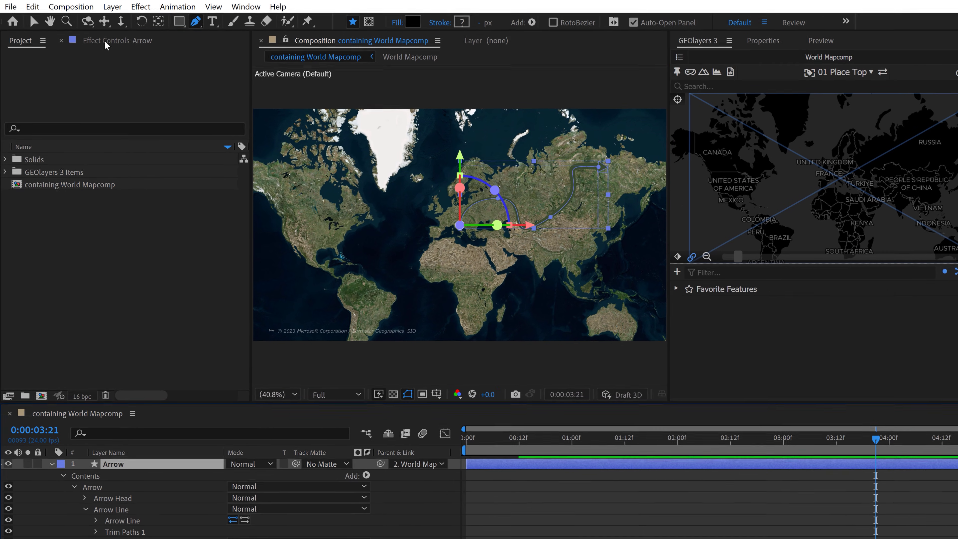
left_click(112, 38)
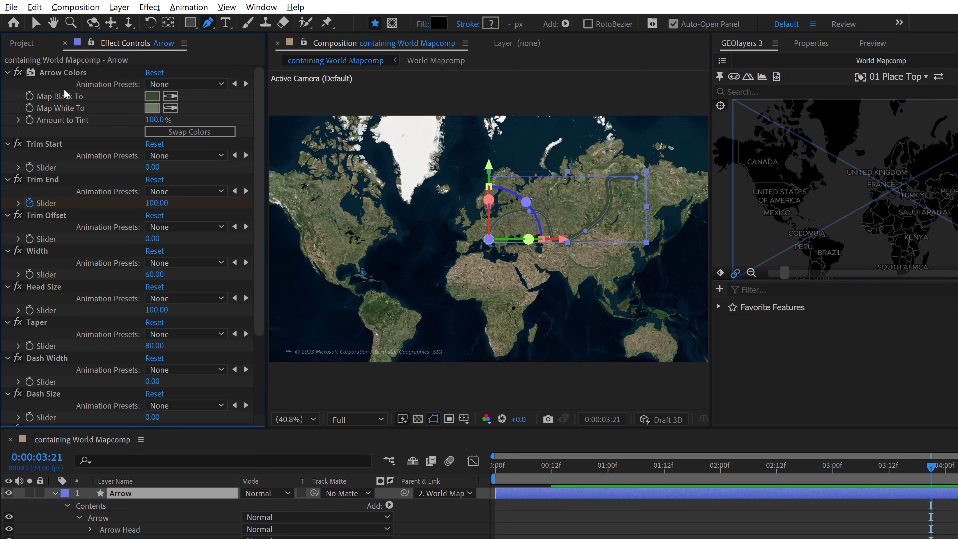
left_click(152, 96)
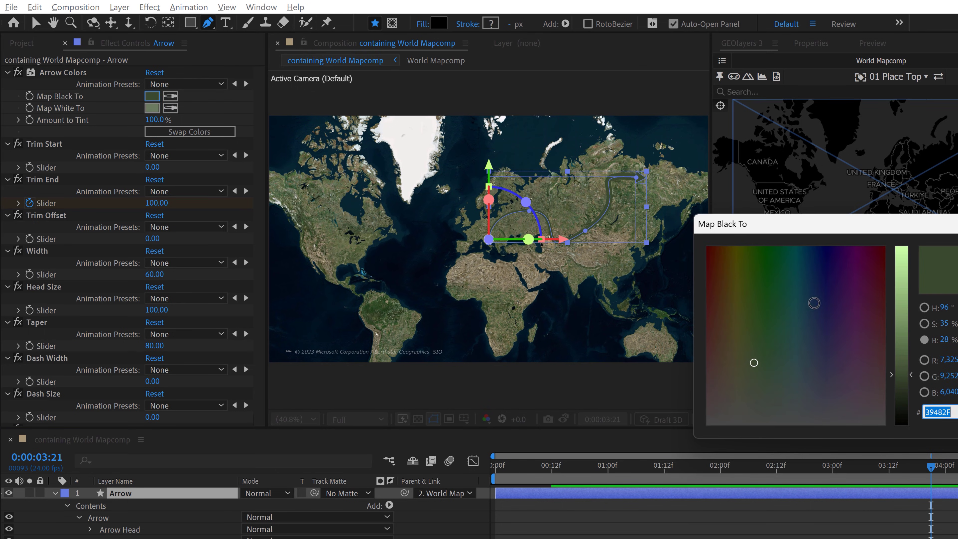
left_click_drag(900, 273, 905, 249)
left_click_drag(765, 360, 697, 468)
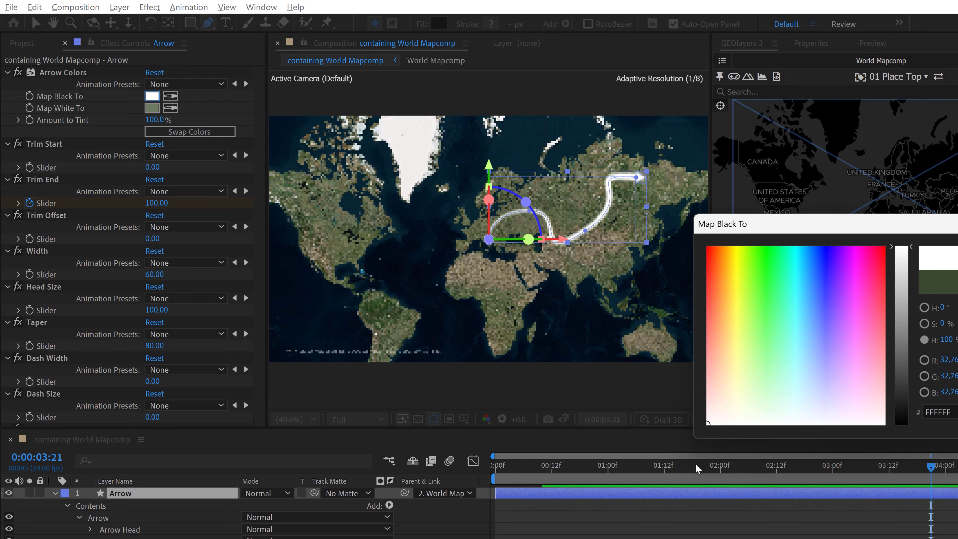
key("Return")
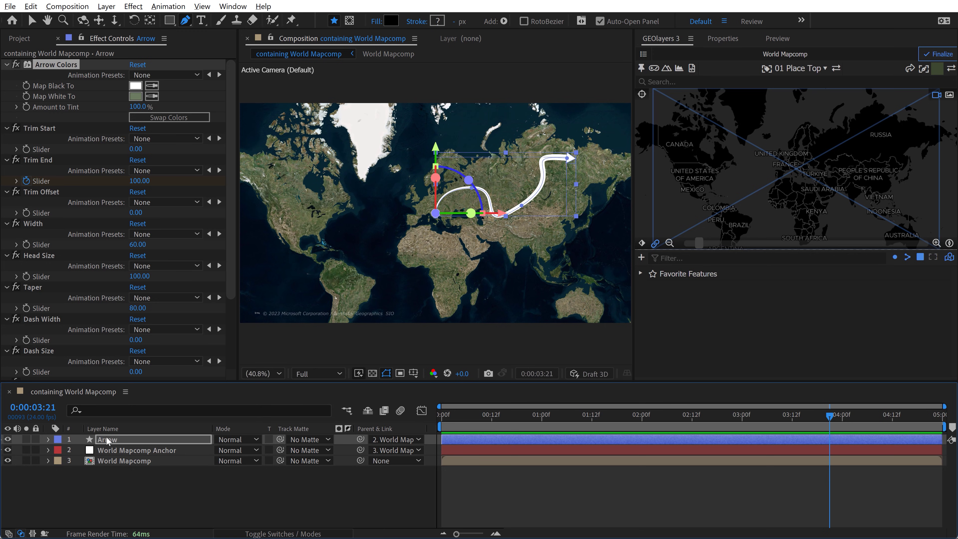
Step: Tilt and rotate the map into a 3D perspective, then return the playhead to 0:00:00:00
left_click(108, 440)
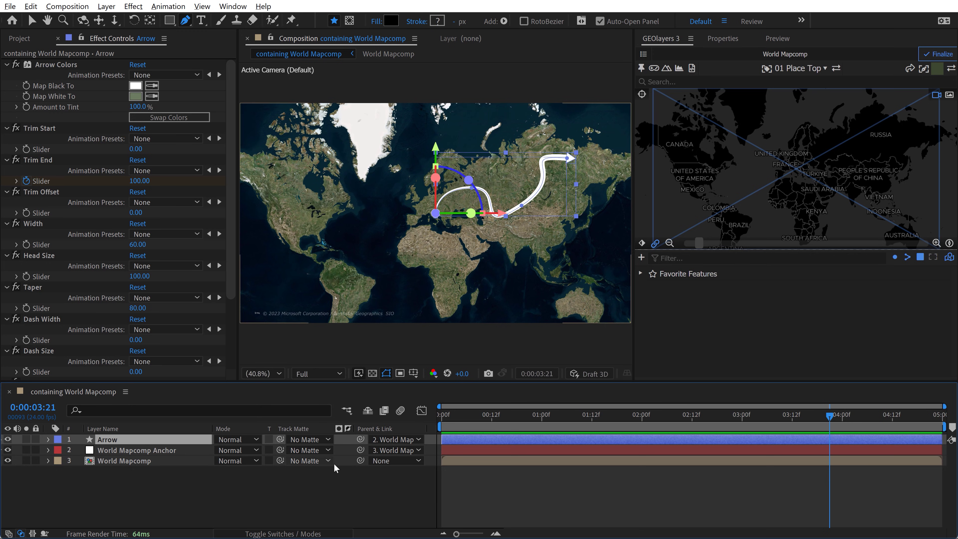
left_click_drag(789, 198, 815, 166)
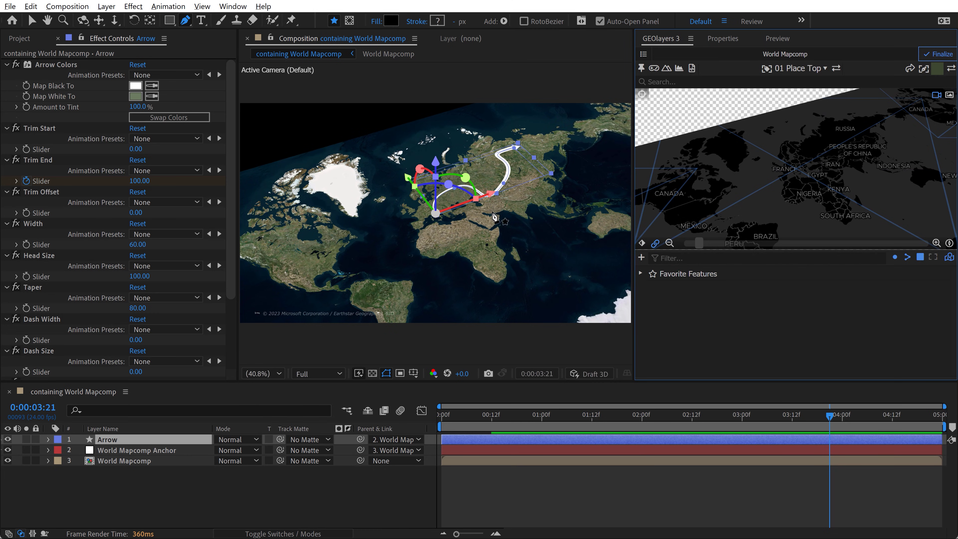
left_click(380, 499)
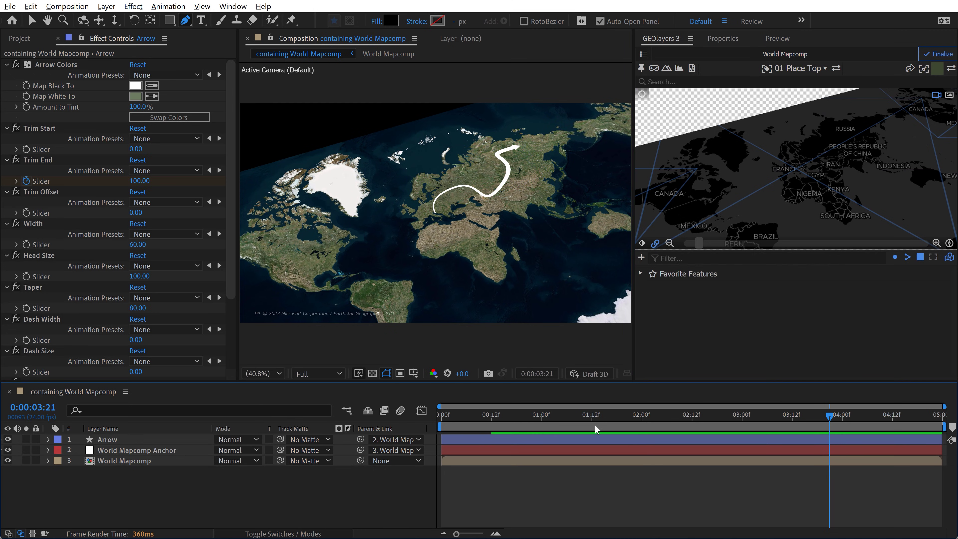
left_click_drag(596, 422, 433, 431)
Step: Move the Arrow's final Trim End keyframe to about 4:03 and preview the slower draw-on
key("space")
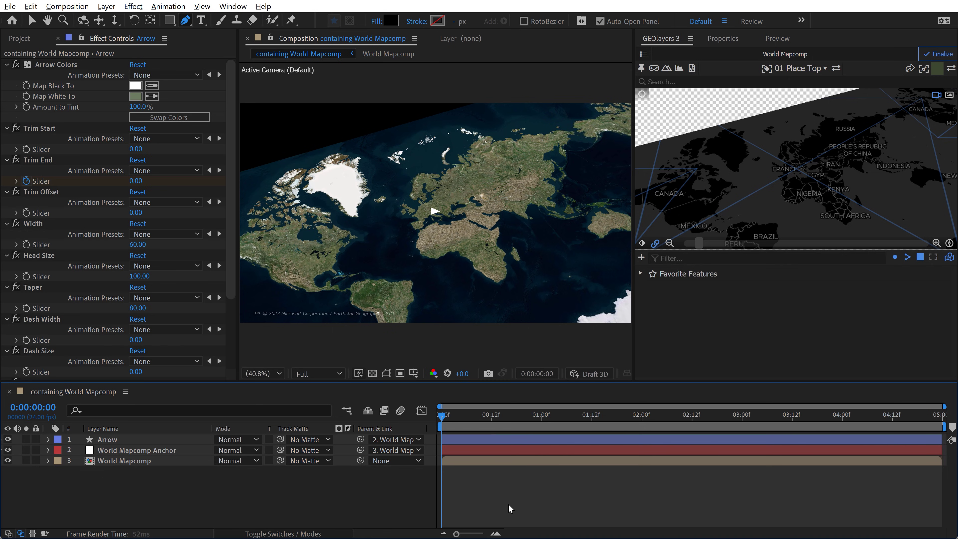
key("space")
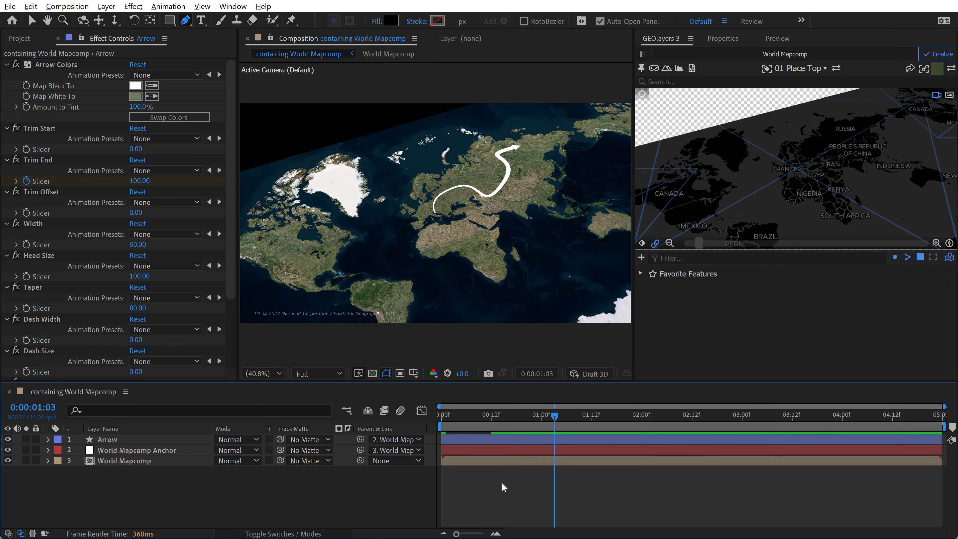
left_click(114, 439)
key("u")
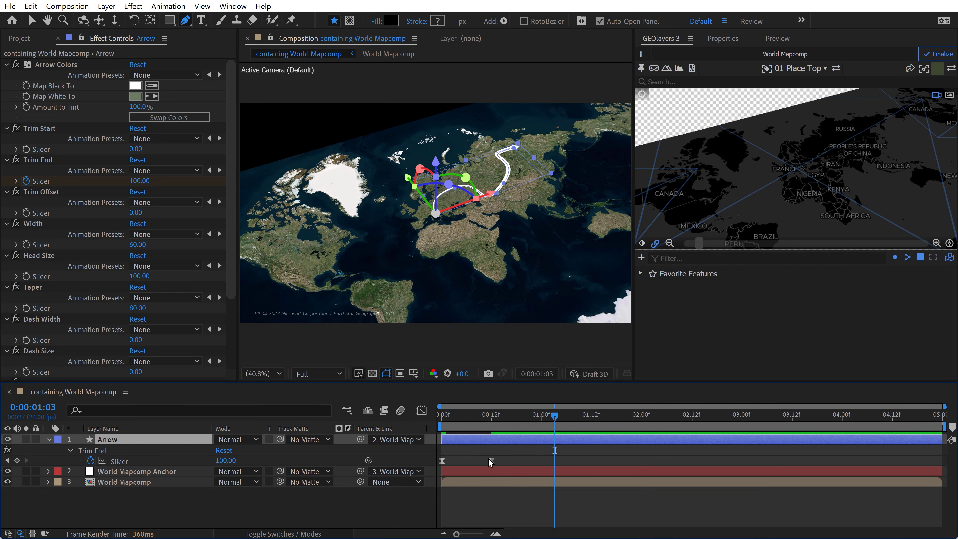
left_click_drag(490, 461, 862, 461)
left_click(525, 419)
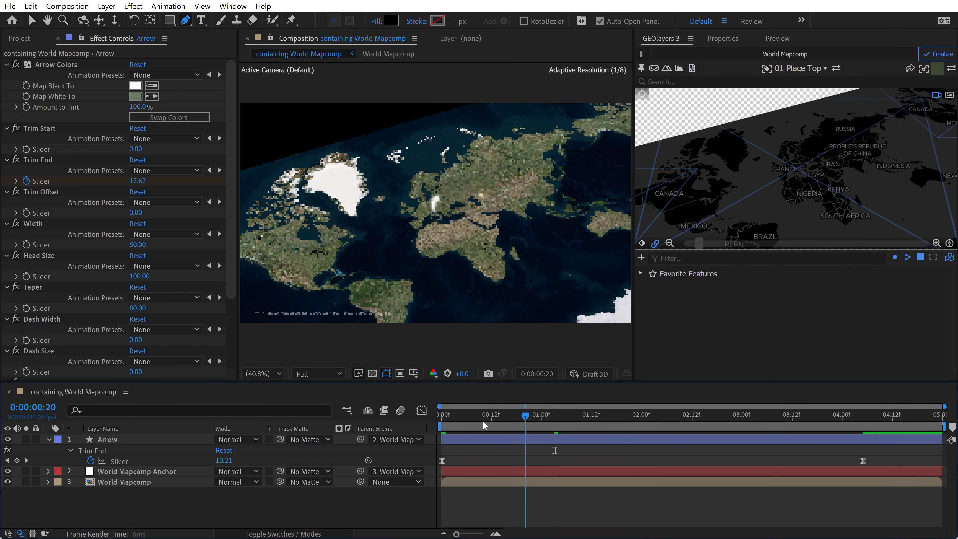
key("space")
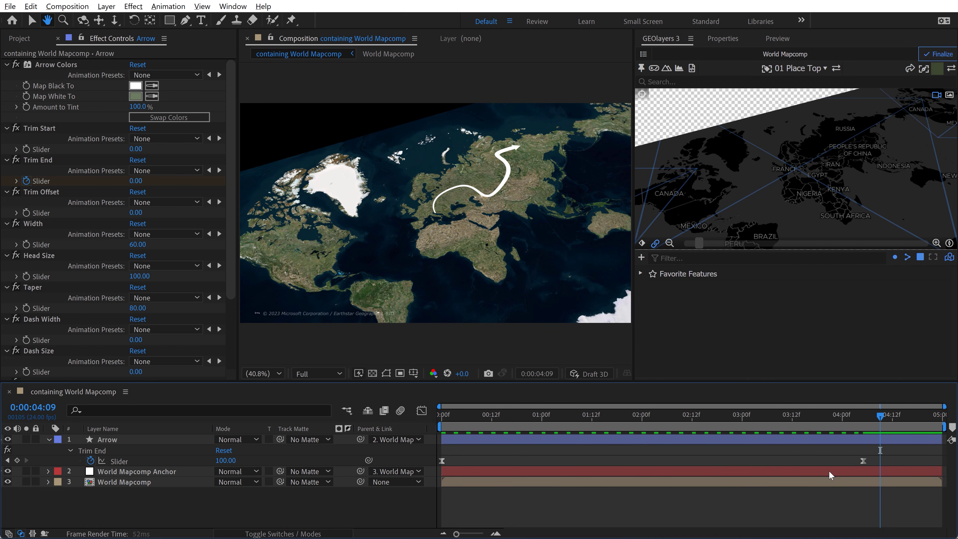
Step: Zoom the viewer to 100% over Europe and Russia and select the arrow
key("space")
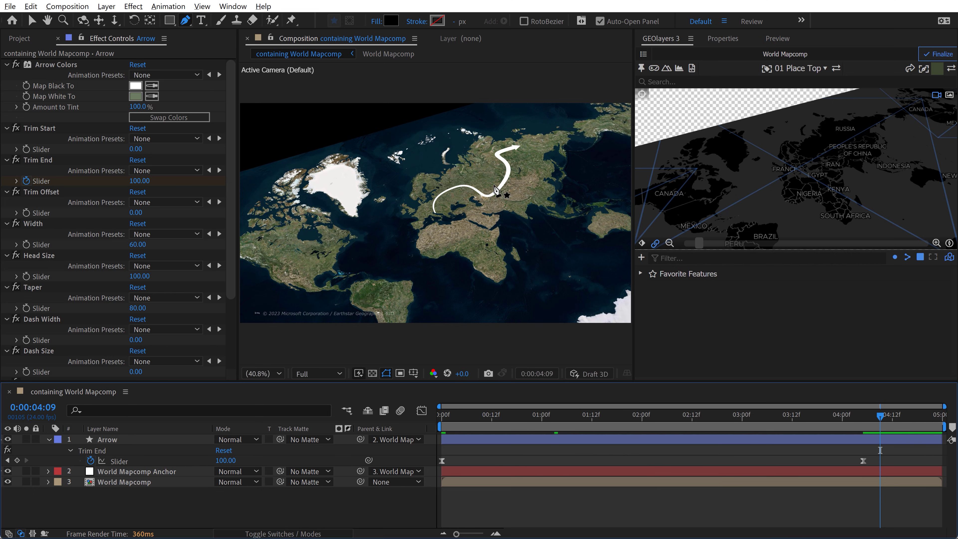
key("v")
scroll(506, 187, "up", 3)
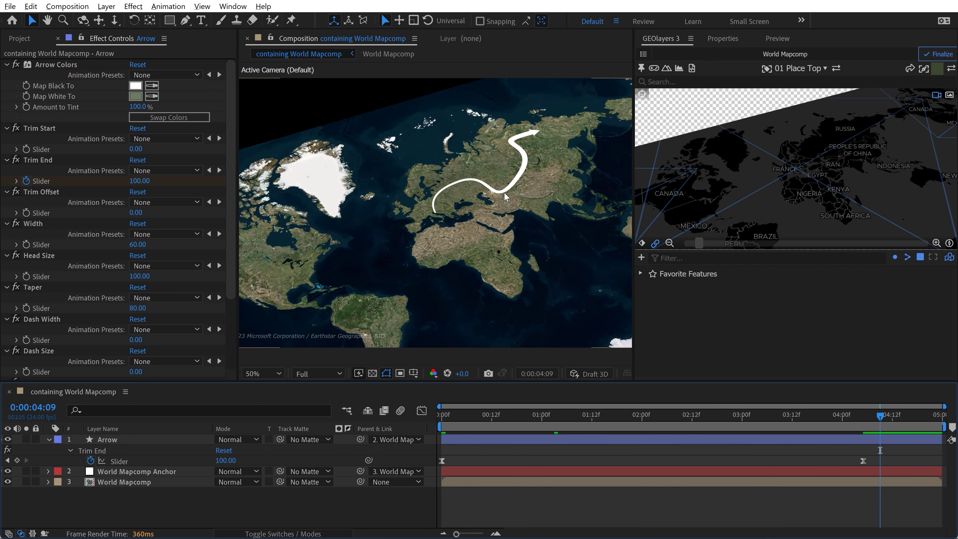
key("h")
left_click_drag(513, 158, 392, 245)
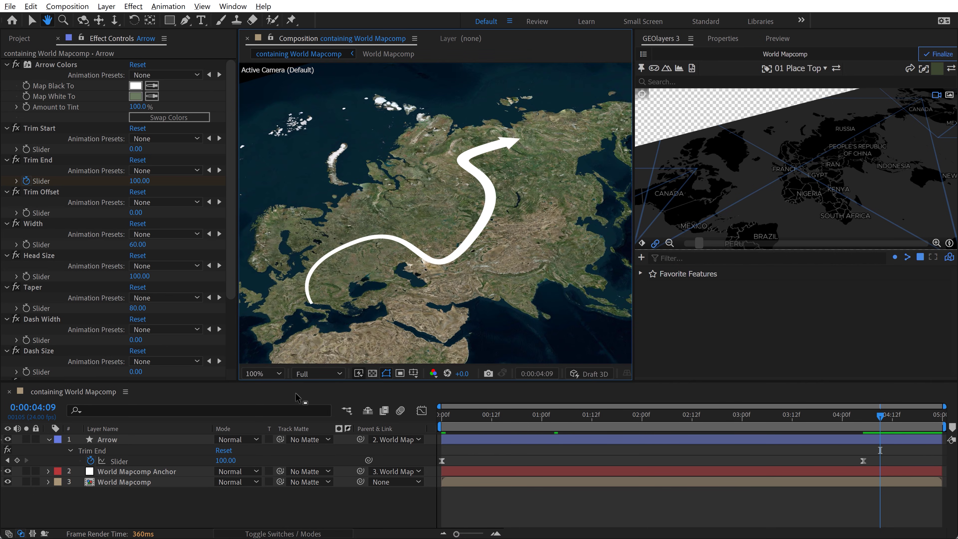
key("v")
left_click(452, 252)
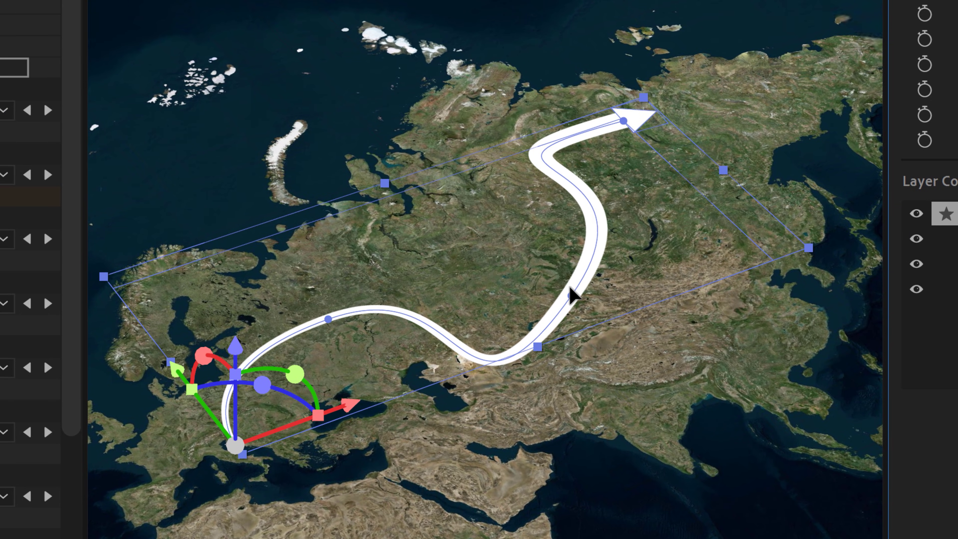
Step: Drag the arrow path's middle vertex slightly east across Russia
key("g")
left_click(571, 296)
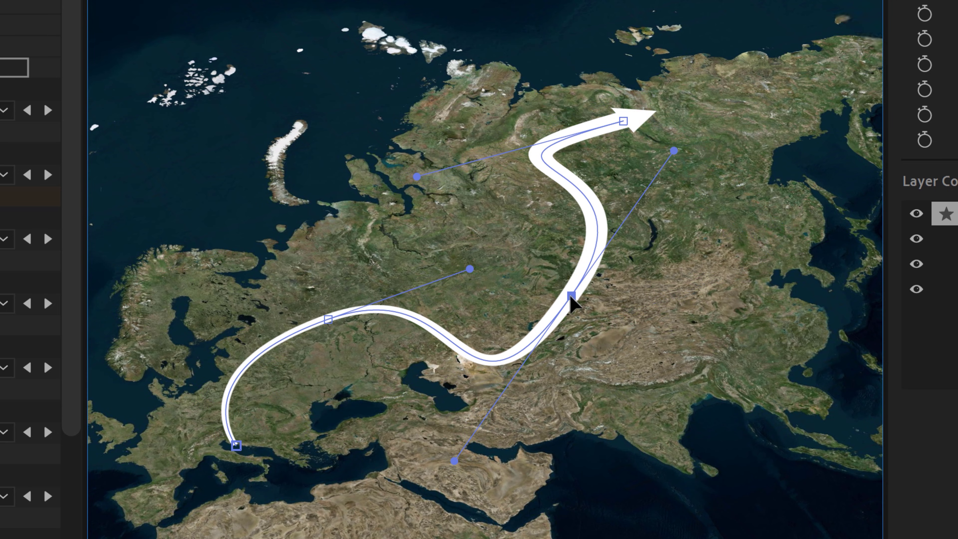
left_click_drag(571, 296, 598, 299)
key("g")
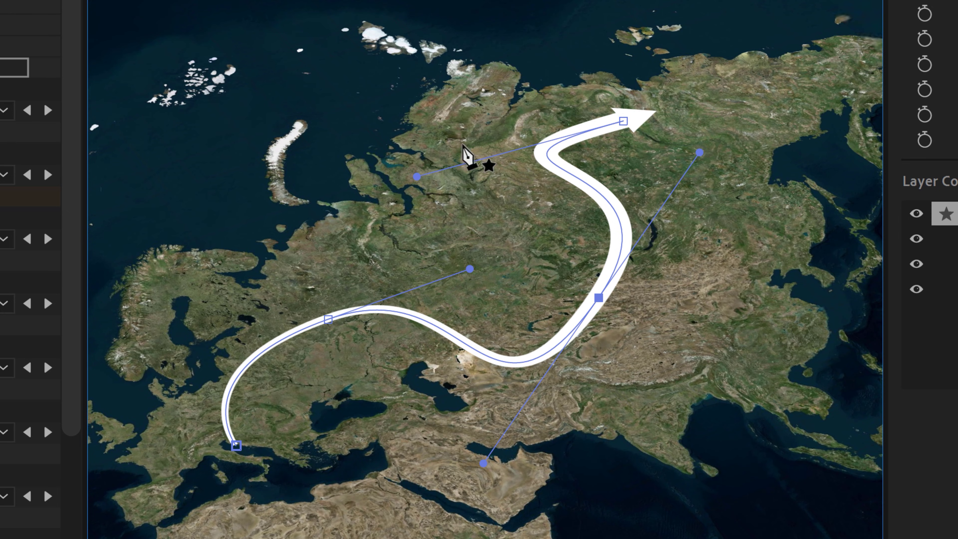
left_click(623, 122)
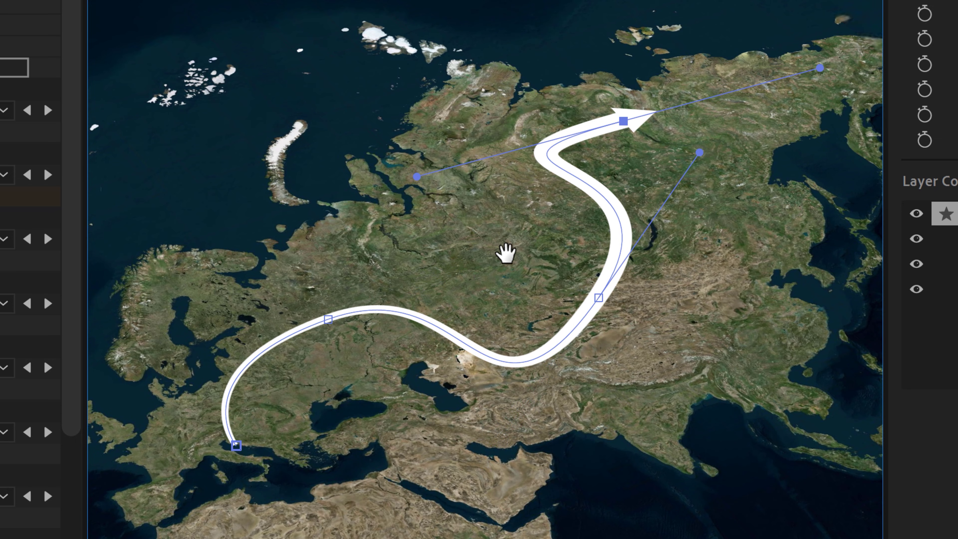
left_click_drag(506, 253, 645, 172)
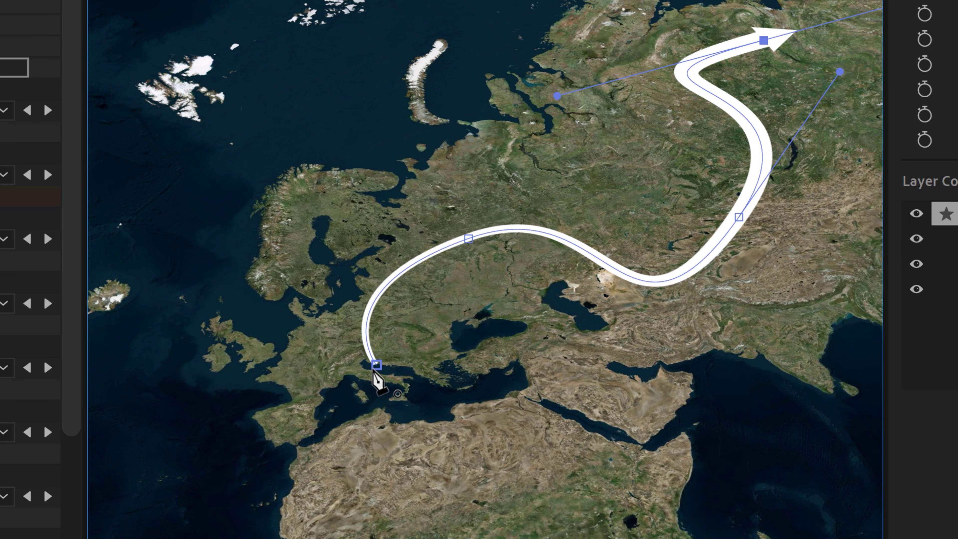
Step: Move the arrow's start point to Spain, adjust both bend points, and push the tip northeast
key("v")
left_click_drag(377, 368, 300, 401)
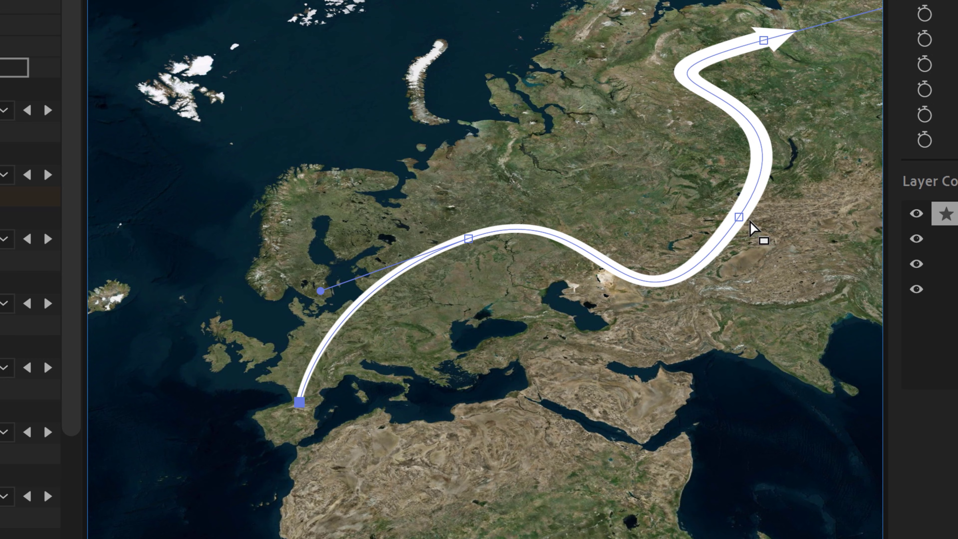
left_click_drag(737, 217, 692, 201)
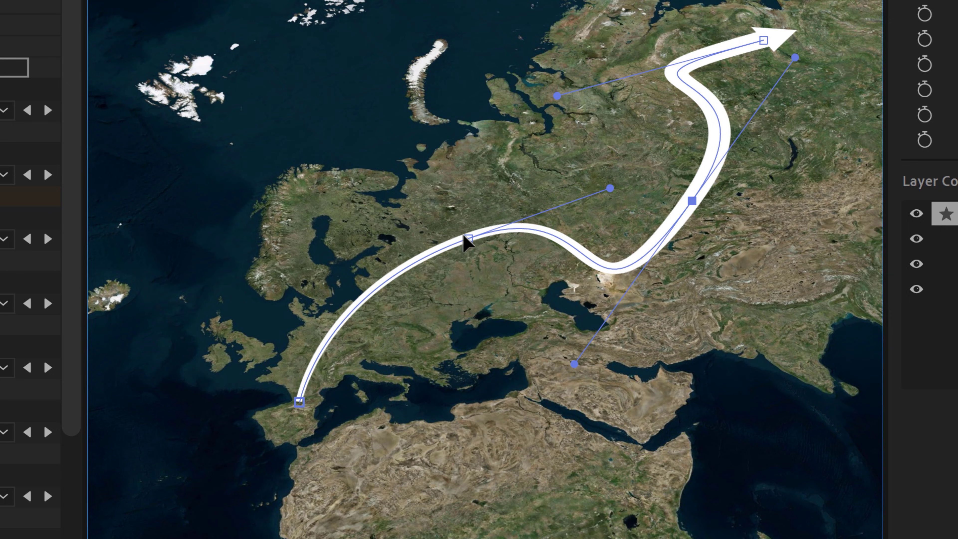
left_click_drag(464, 237, 431, 295)
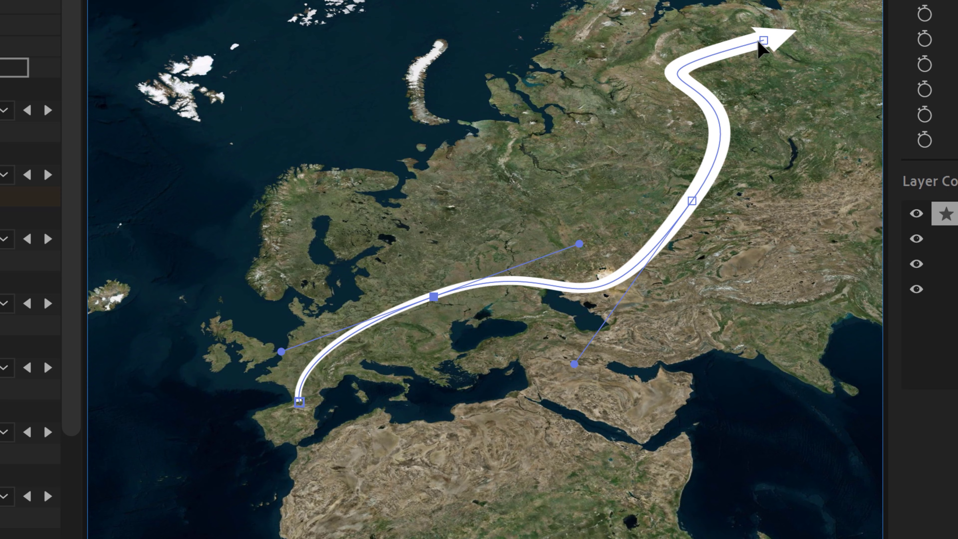
left_click_drag(763, 40, 813, 24)
left_click_drag(516, 178, 448, 257)
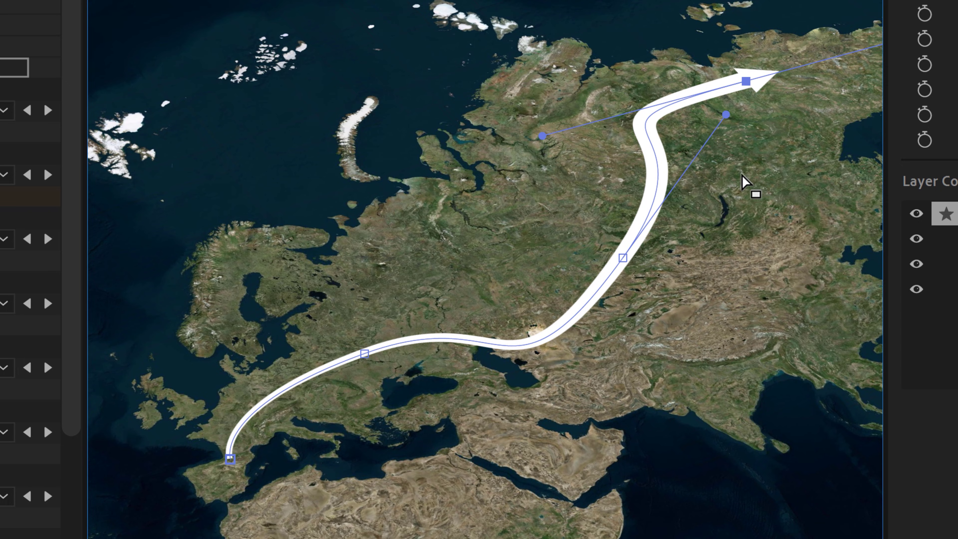
left_click_drag(742, 149, 521, 310)
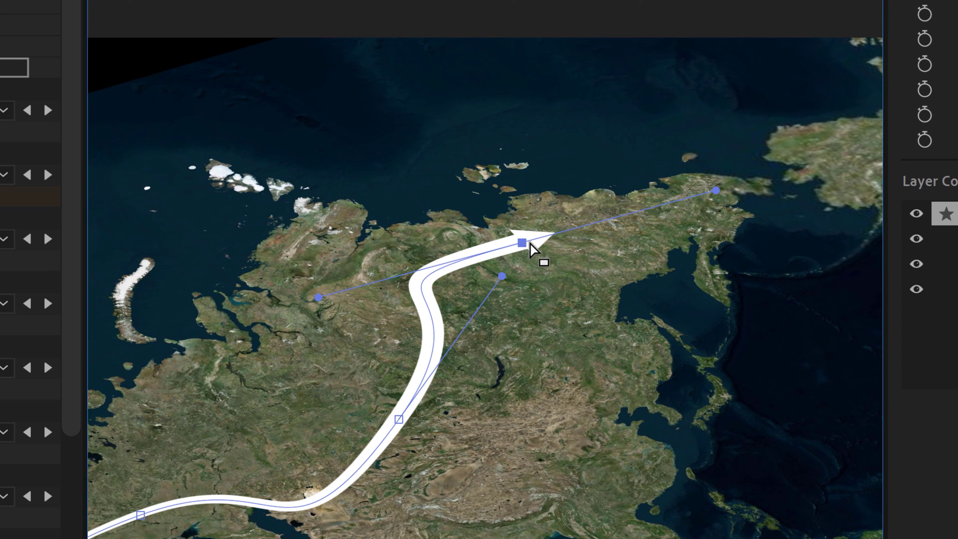
left_click_drag(521, 243, 590, 220)
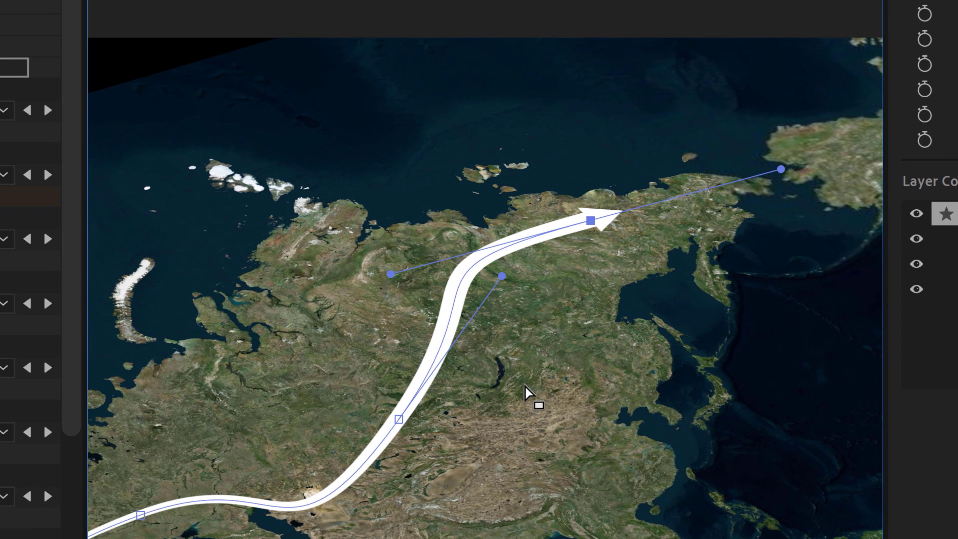
Step: Delete the middle and lower vertices and pull the tip's handle to bend a single arc
left_click(399, 418)
key("Delete")
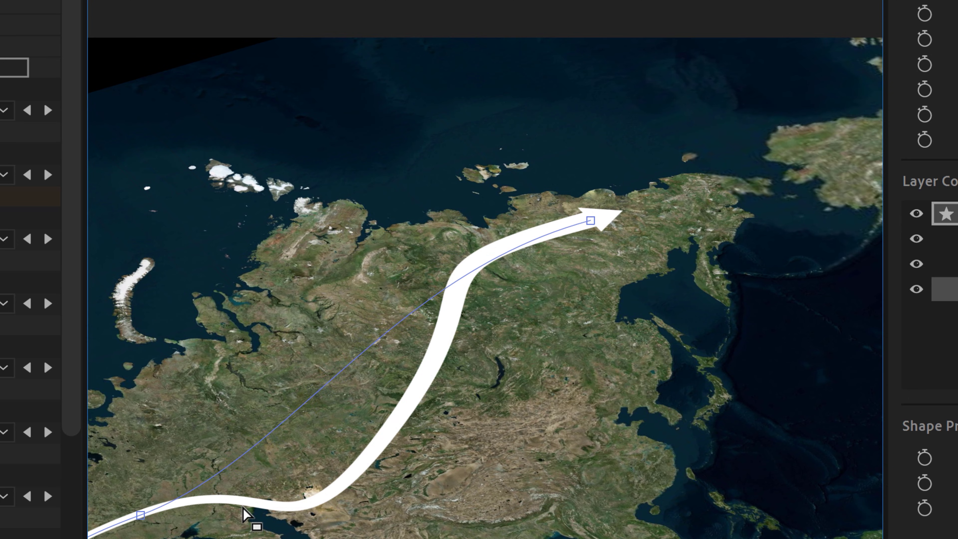
left_click(142, 514)
key("Delete")
left_click_drag(573, 338, 659, 265)
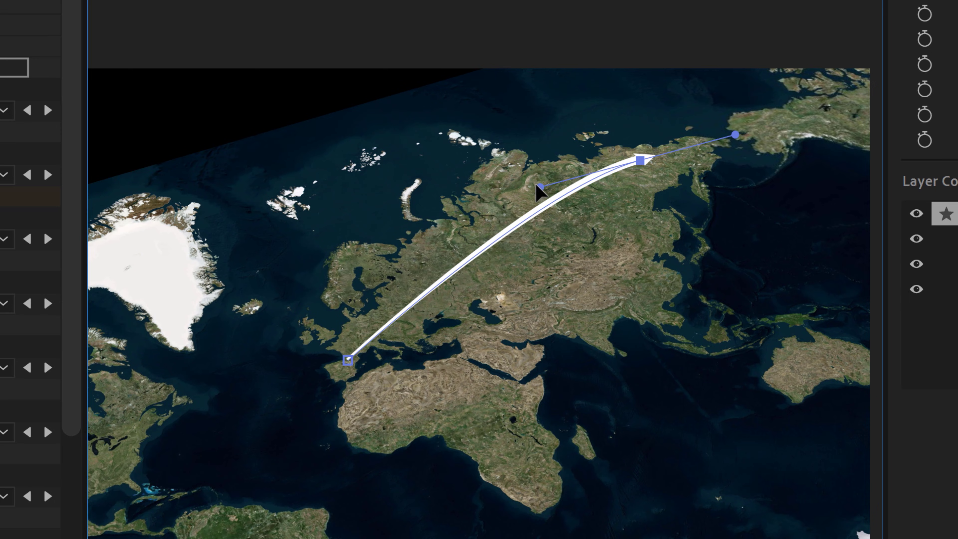
left_click_drag(539, 188, 603, 382)
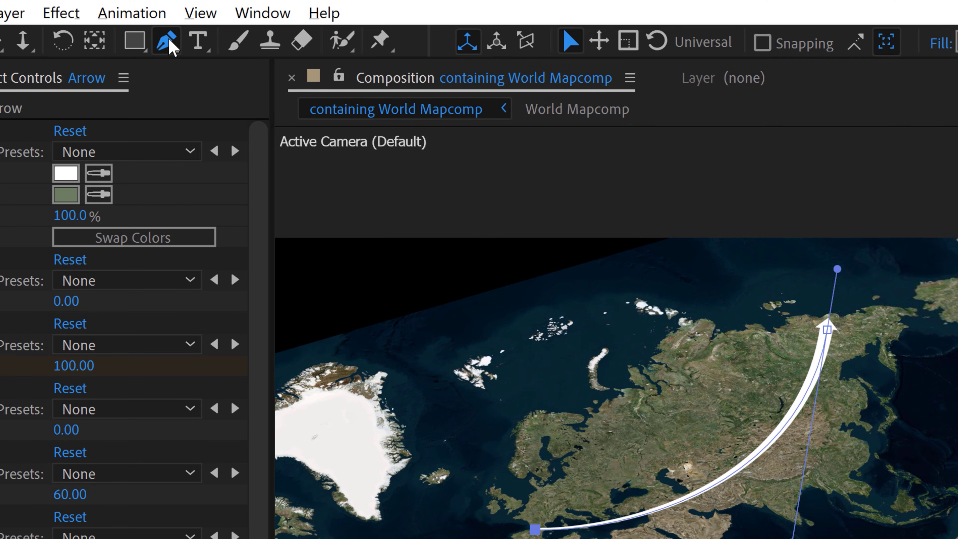
Step: Pull the start vertex's tangent with Convert Vertex Tool for a gentle S-curve, then preview
left_click(168, 41)
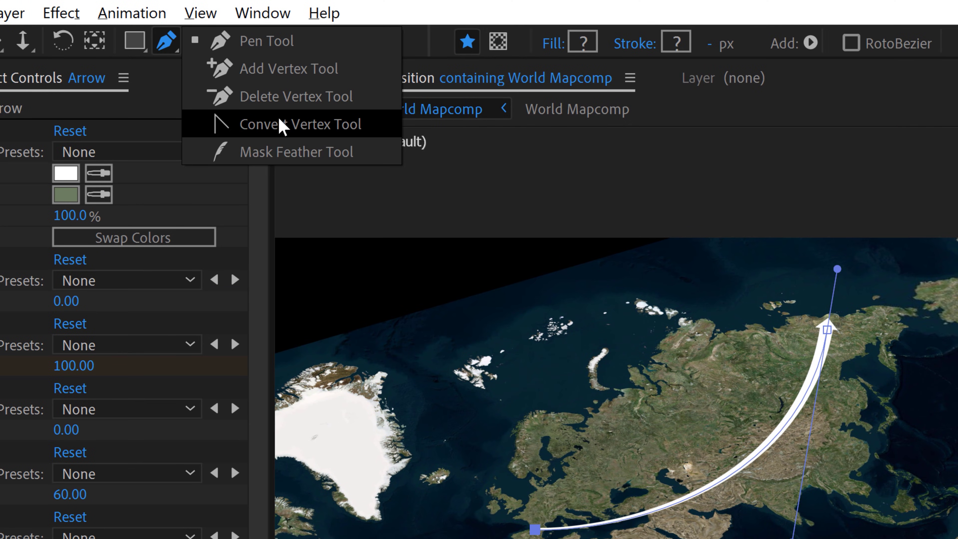
left_click(378, 132)
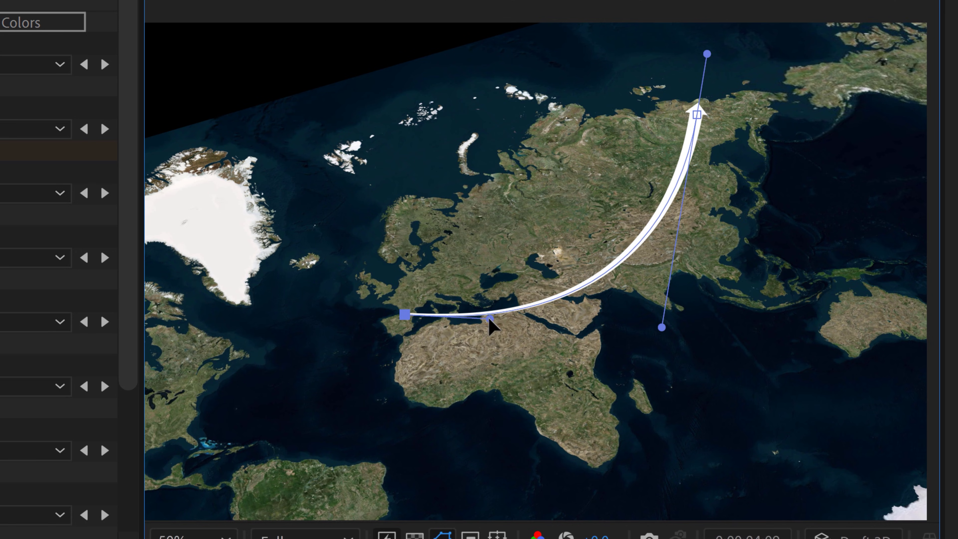
left_click_drag(489, 319, 522, 122)
key("space")
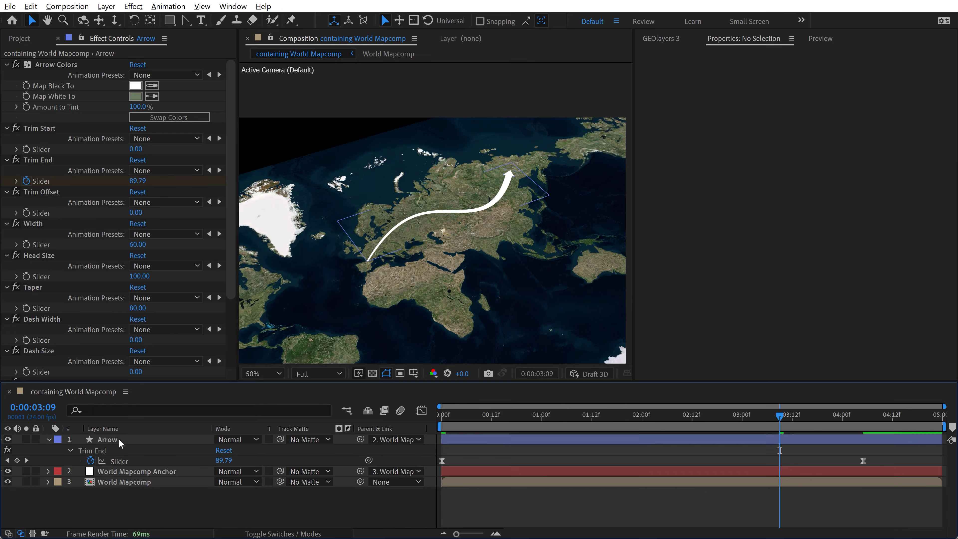
Step: Collapse the Arrow layer's Trim End rows and reset the GEOlayers 3 map preview rotation to flat
left_click(55, 441)
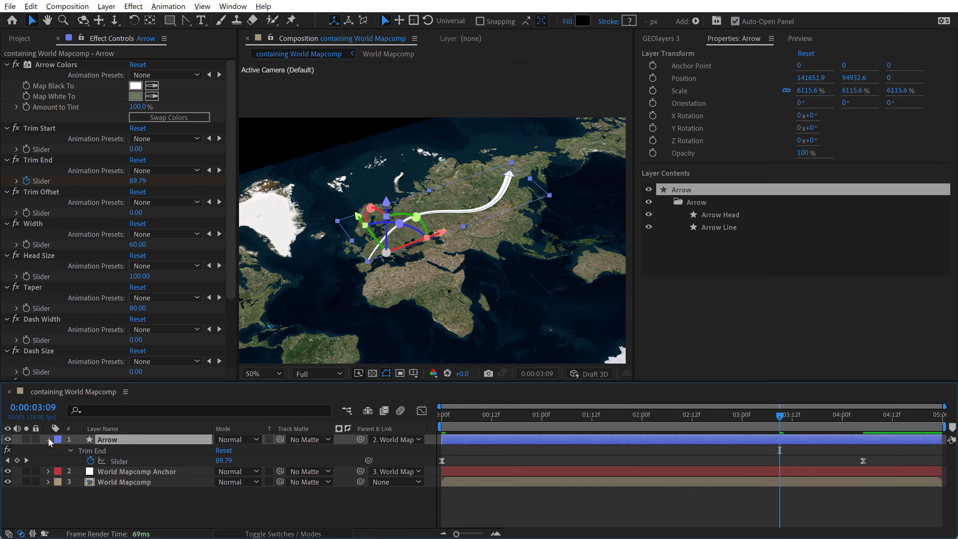
left_click(49, 440)
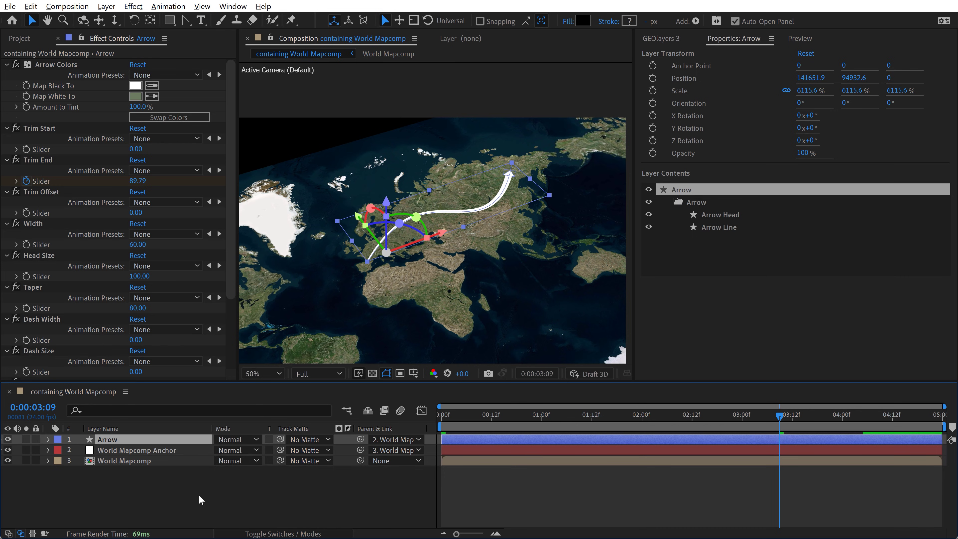
left_click(660, 39)
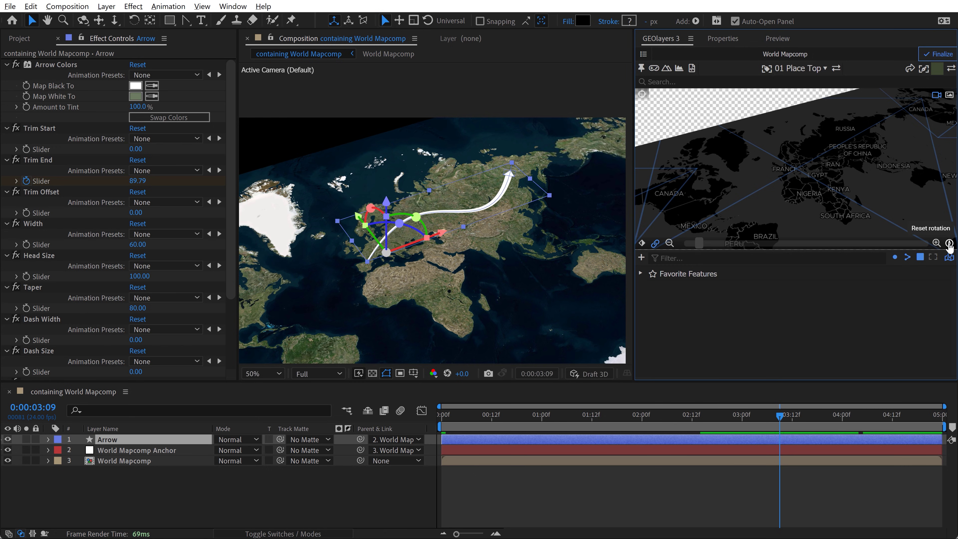
left_click(949, 243)
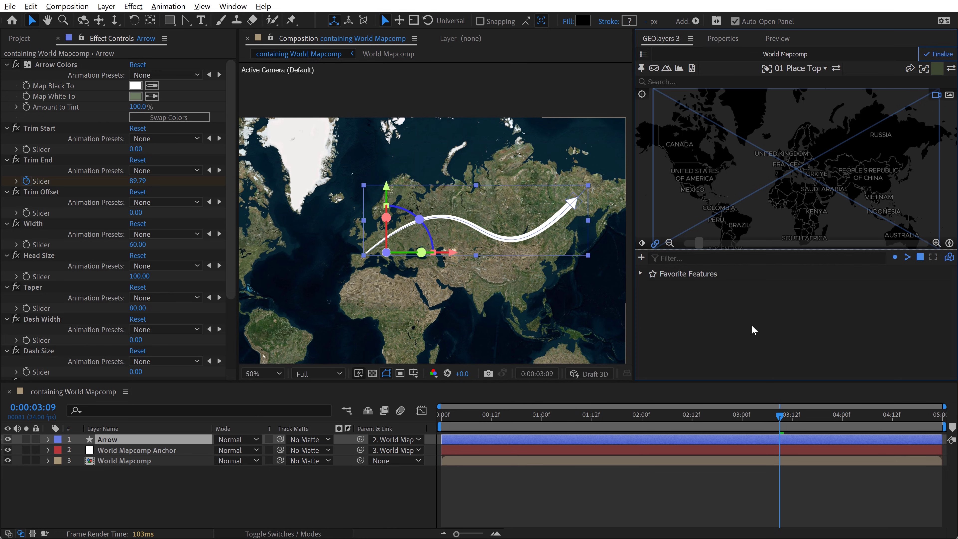
Step: Add the Arrow layer as GEOlayers features and expand Features from Layer to show Arrow Head and Arrow Line
left_click(109, 440)
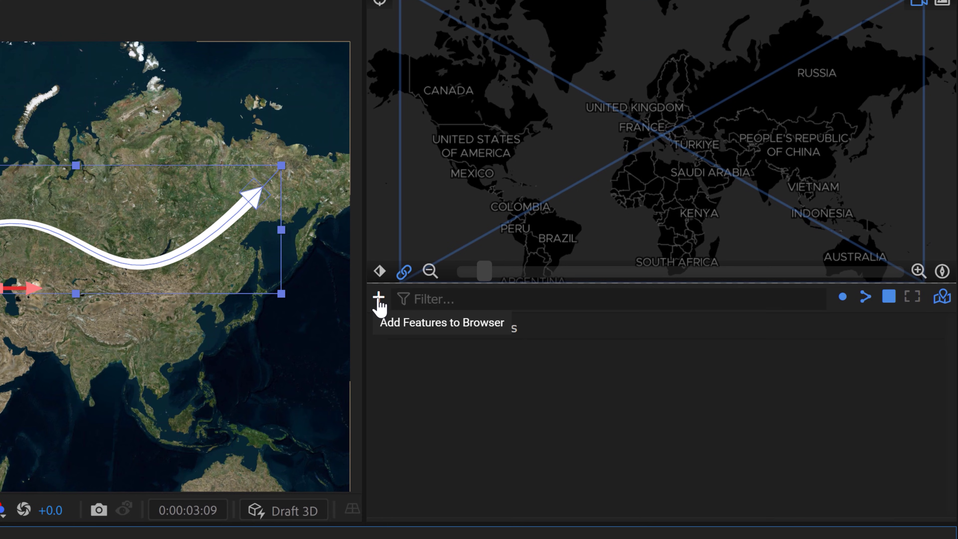
left_click(378, 297)
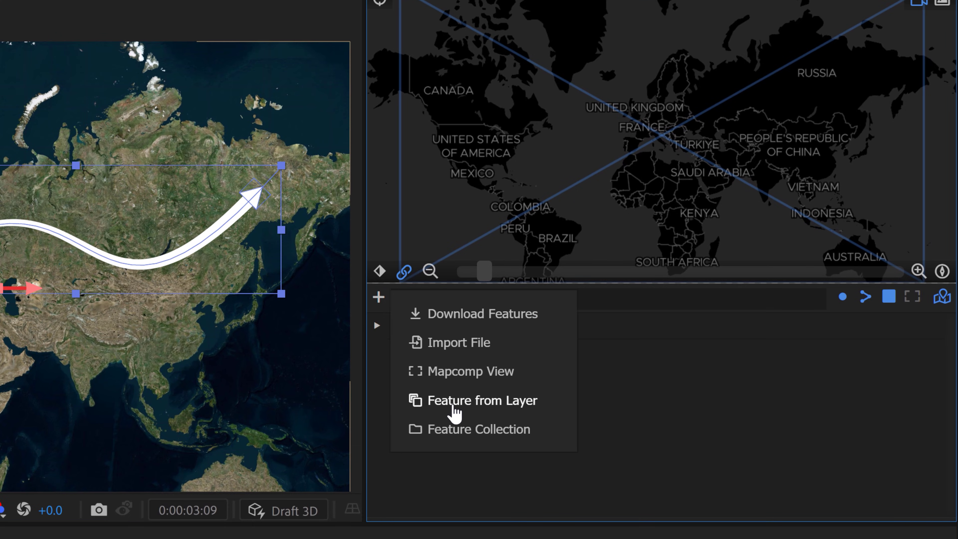
left_click(509, 405)
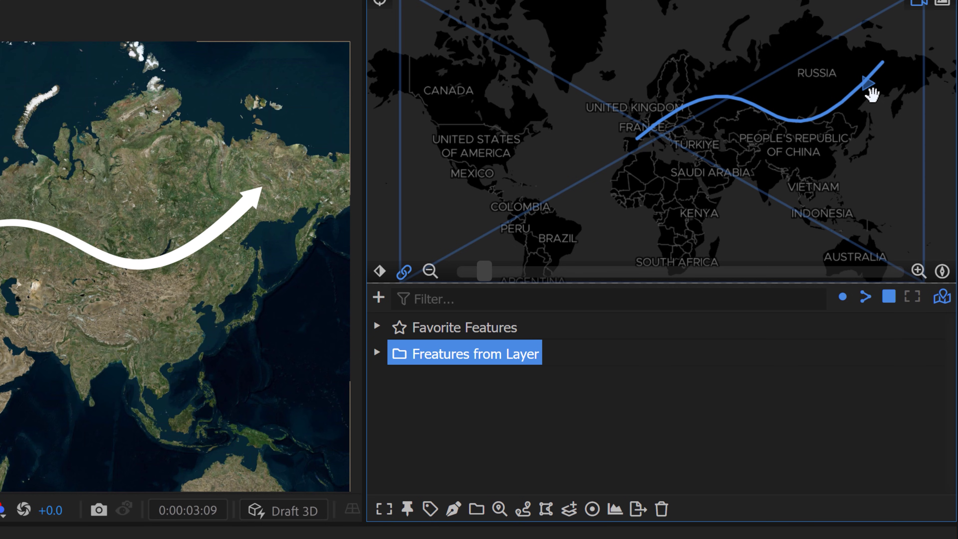
left_click(377, 352)
Step: Focus the map on the Arrow Line feature, preview the arrow drawing on, and rewind to 0:00:00:00
left_click(449, 382)
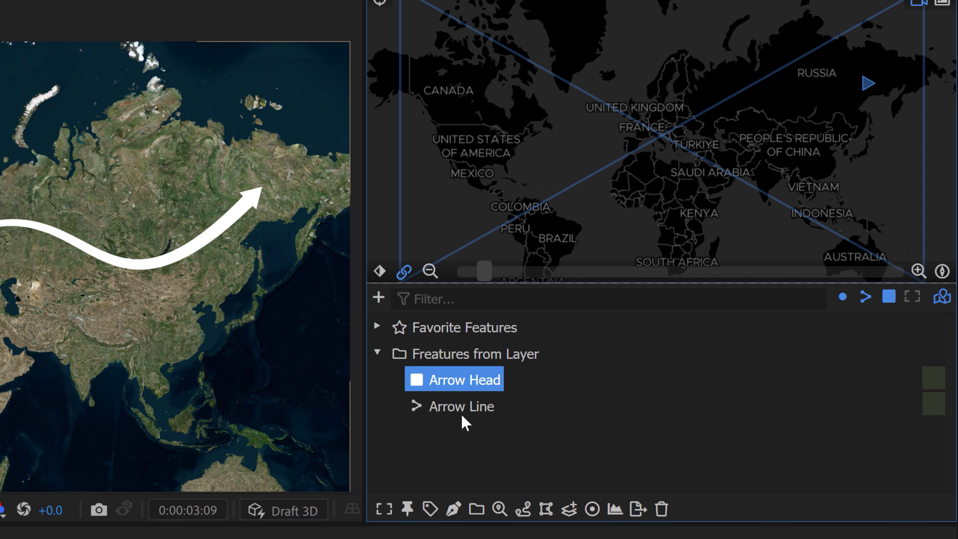
left_click(461, 406)
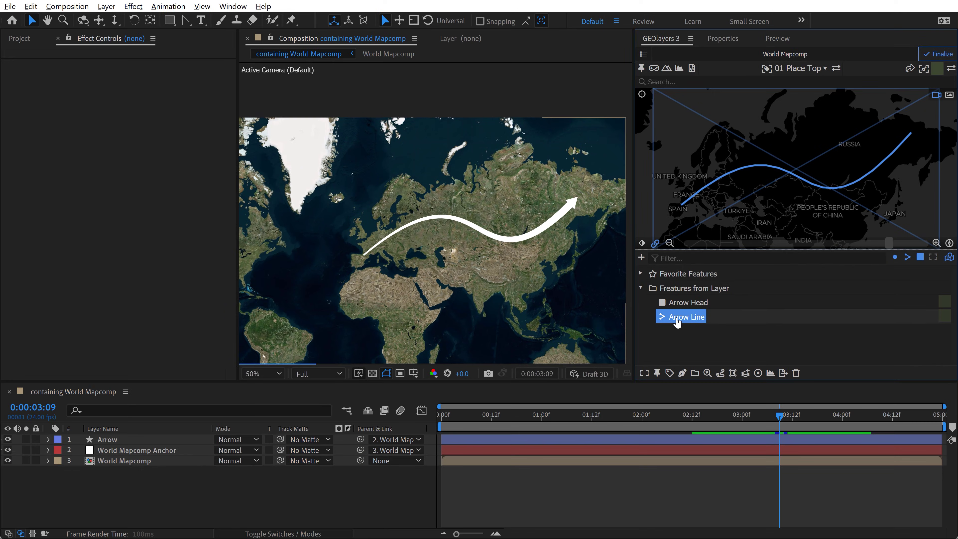
key("space")
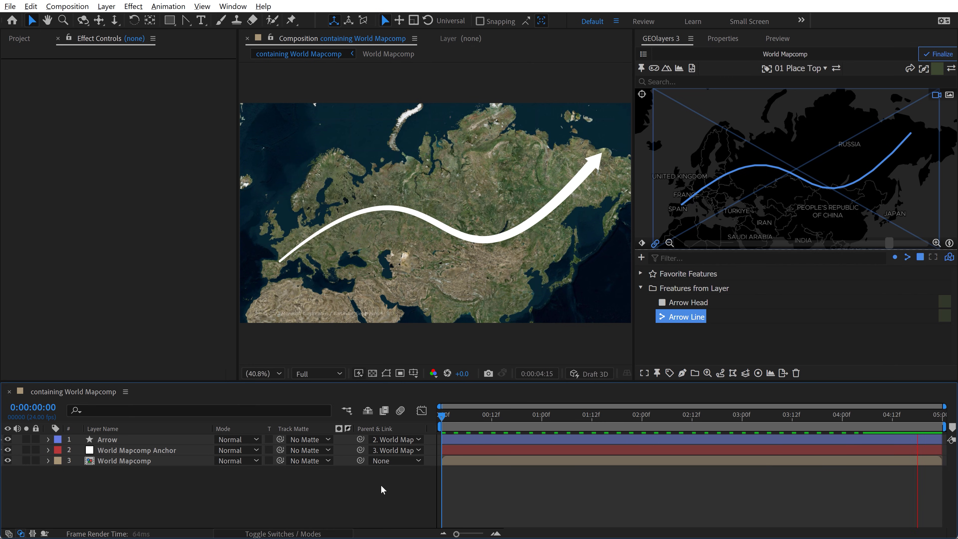
mouse_move(548, 417)
left_mouse_down()
mouse_move(793, 418)
mouse_move(745, 417)
left_mouse_up()
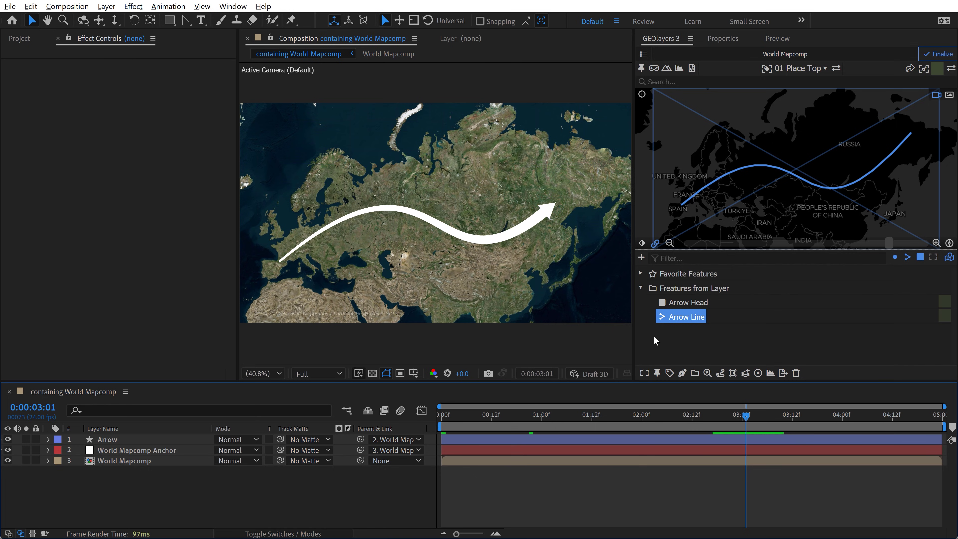
left_click_drag(739, 415, 413, 433)
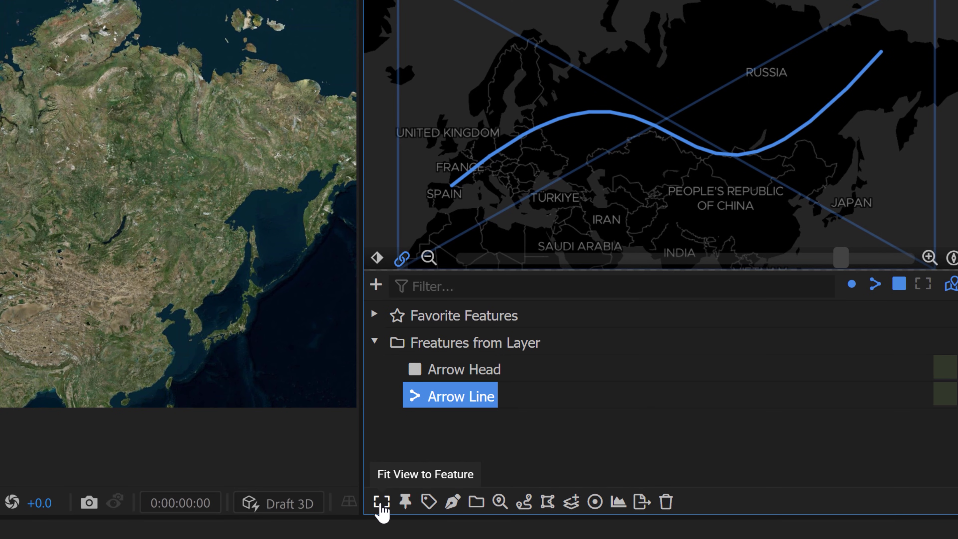
Step: Animate the map view along the Arrow Line feature over 5 seconds
left_click(382, 504)
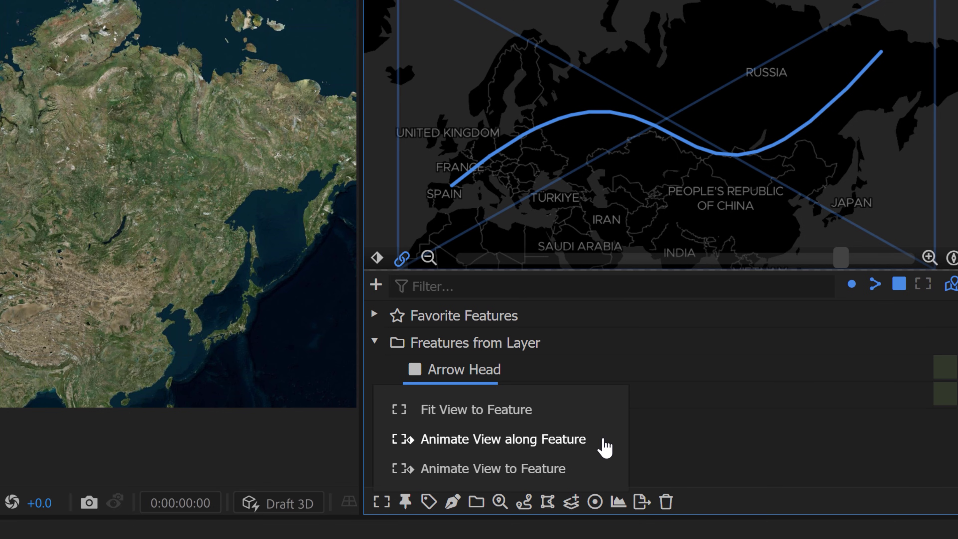
left_click(599, 447)
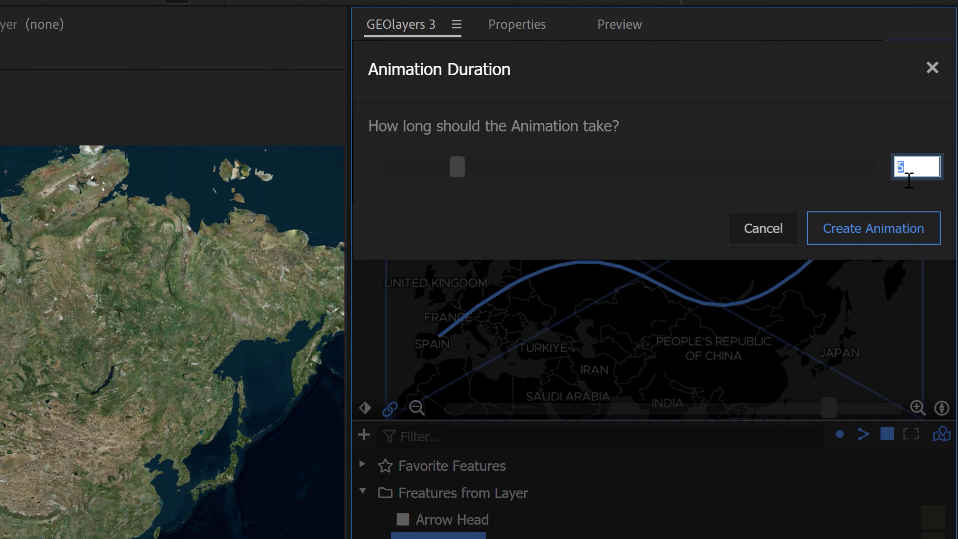
key("Return")
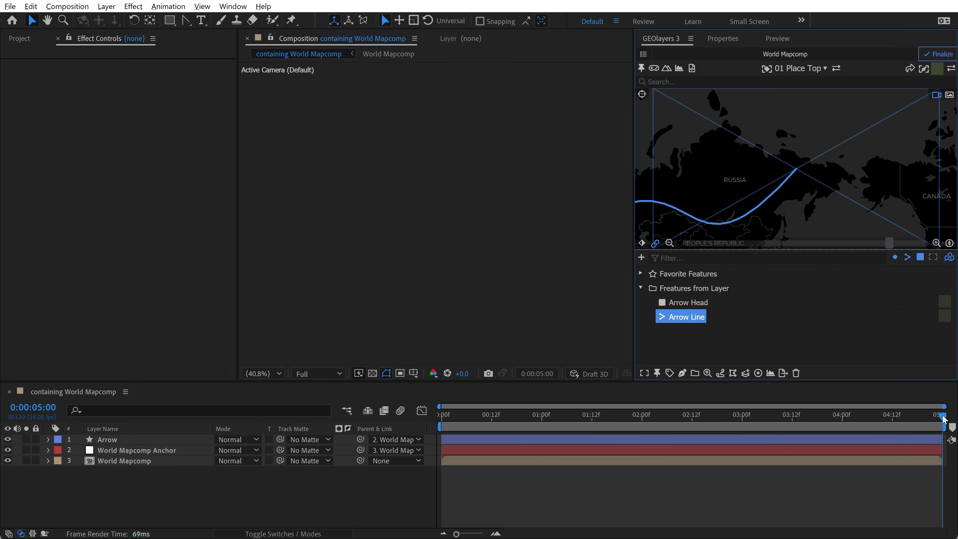
Step: Preview the camera fly-along from the start, ending on 3 seconds 15 frames
left_click_drag(943, 418, 801, 422)
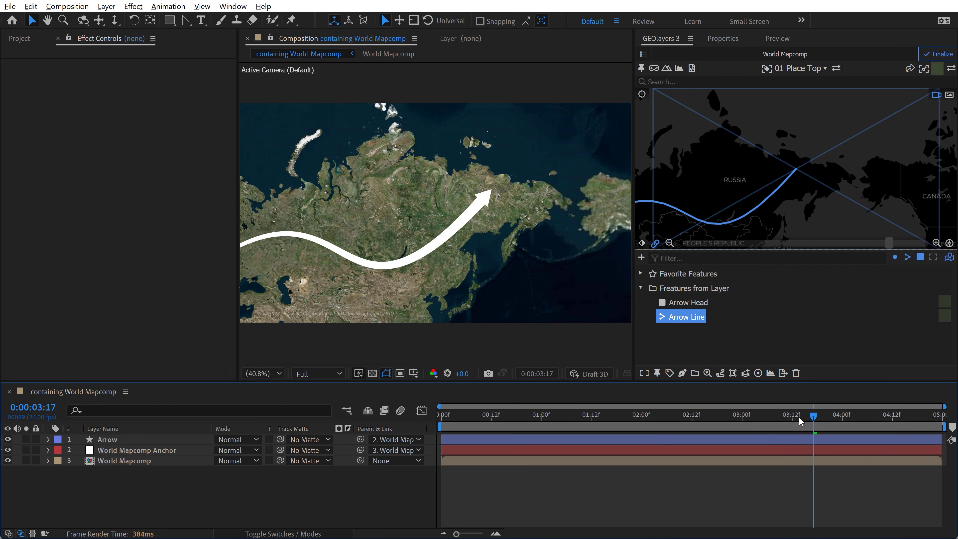
key("Home")
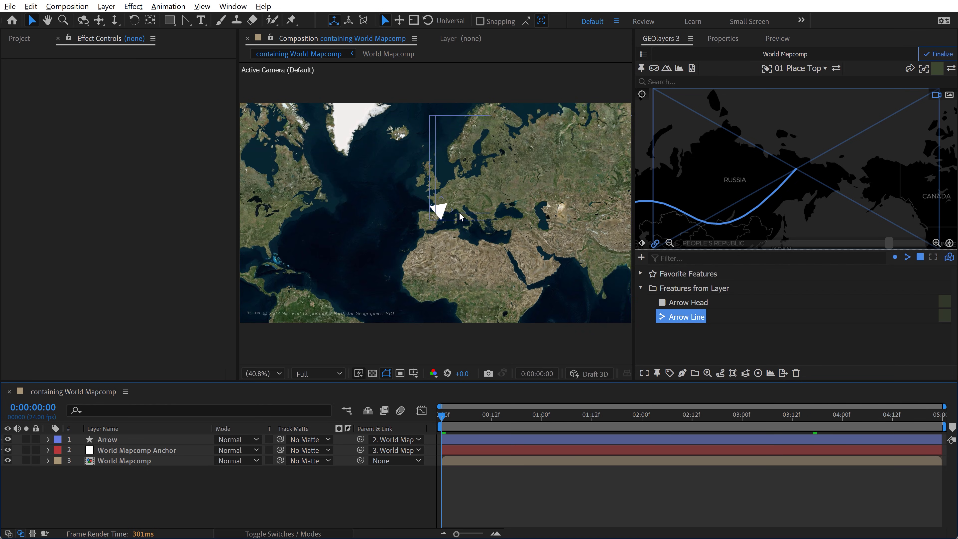
key("space")
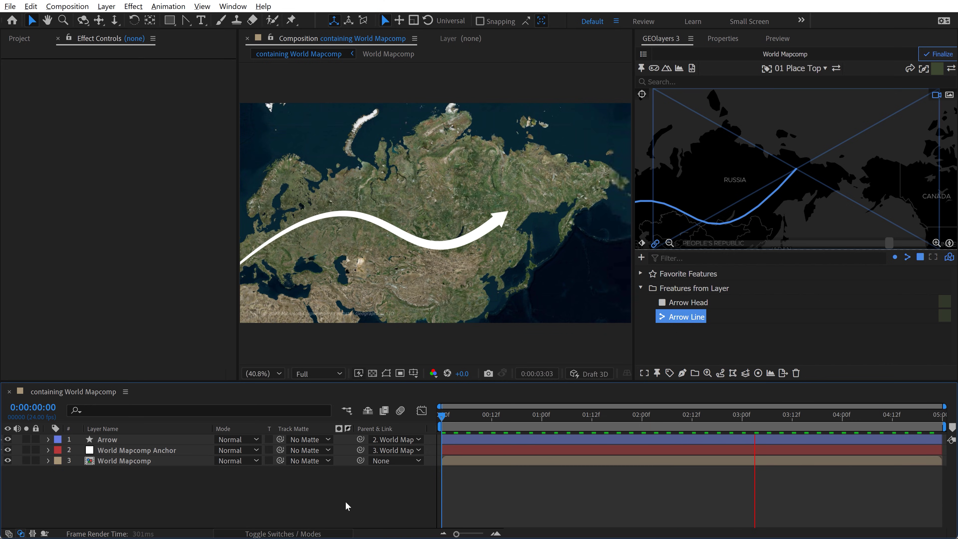
key("space")
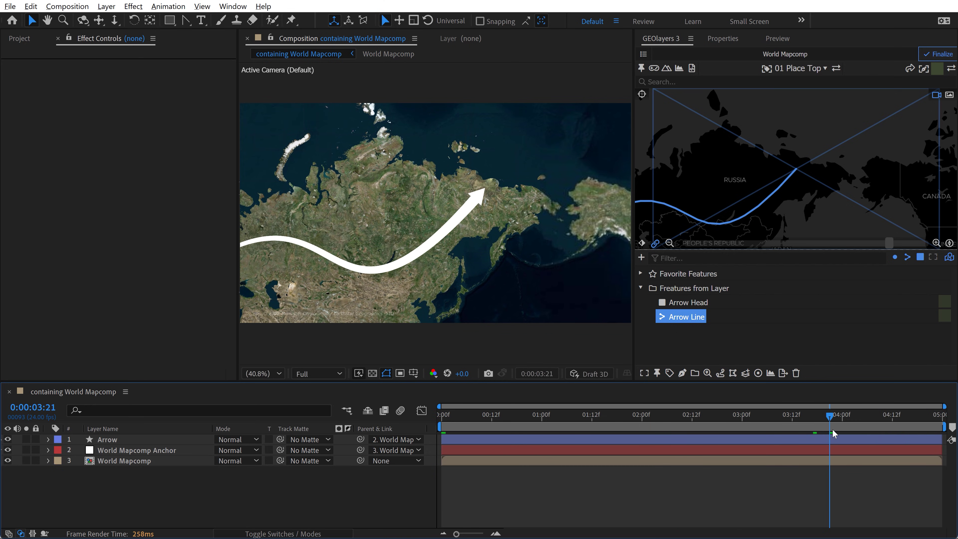
left_click_drag(832, 417, 804, 417)
Step: Show World Mapcomp's Latitude and Longitude keyframes and add first-frame keyframes for Zoom 3.84, Bearing 0° and Pitch 0°
left_click(140, 460)
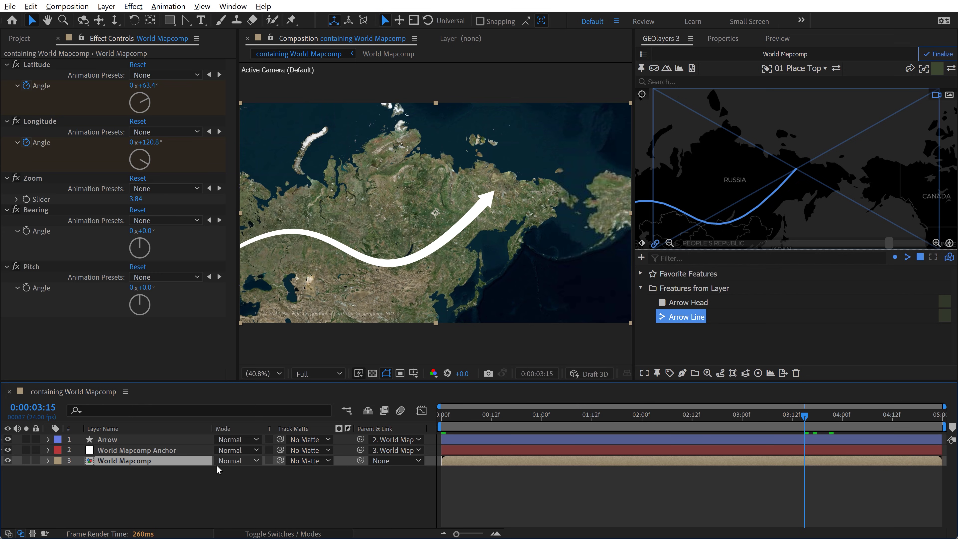
key("u")
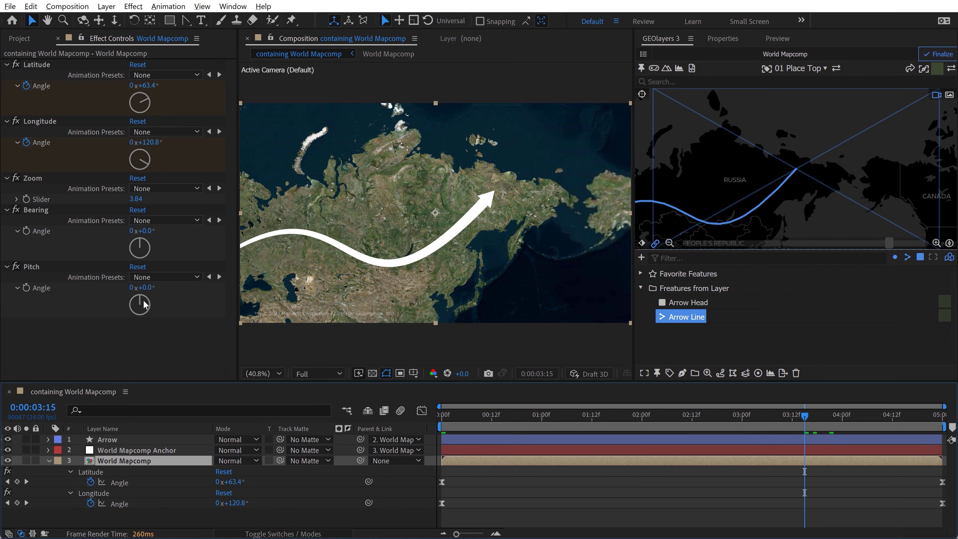
left_click_drag(526, 429, 433, 429)
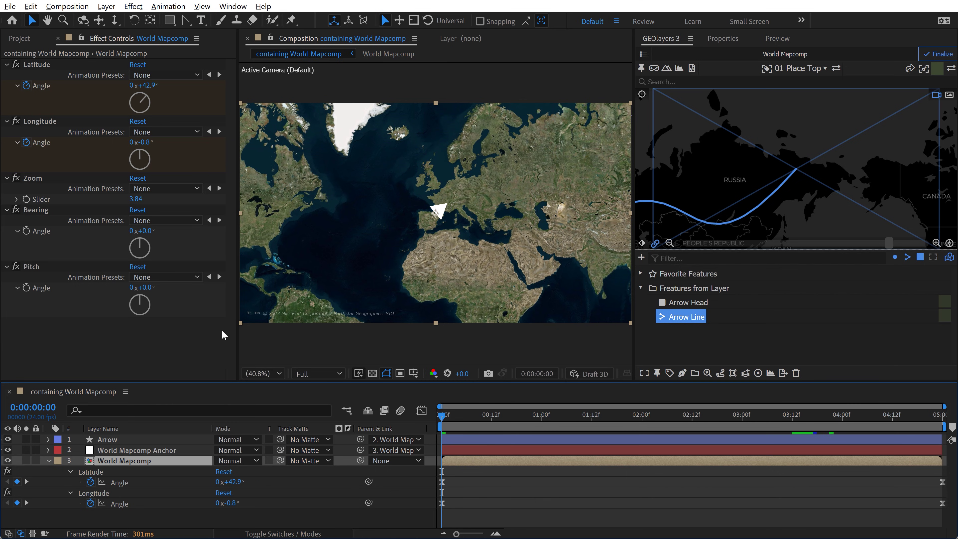
left_click(31, 203)
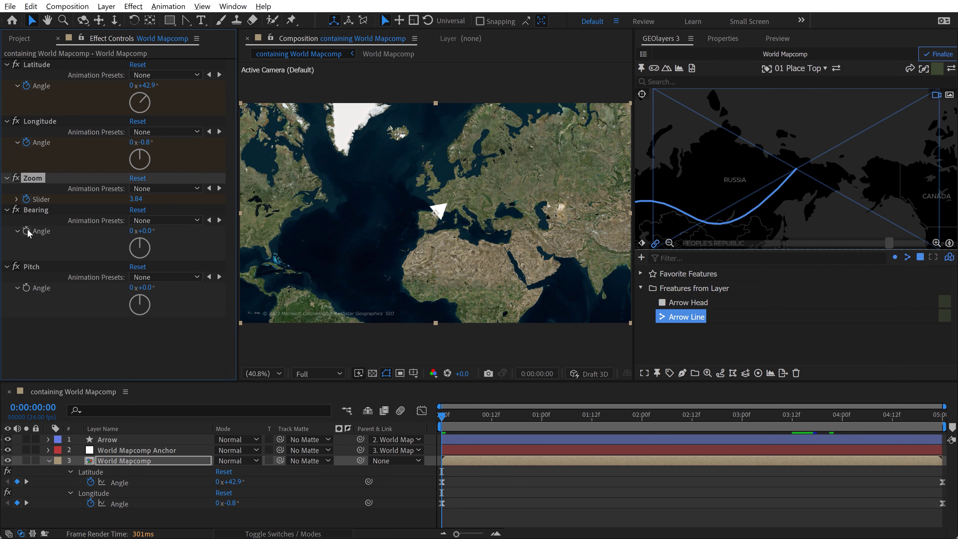
left_click(31, 209)
left_click(31, 267)
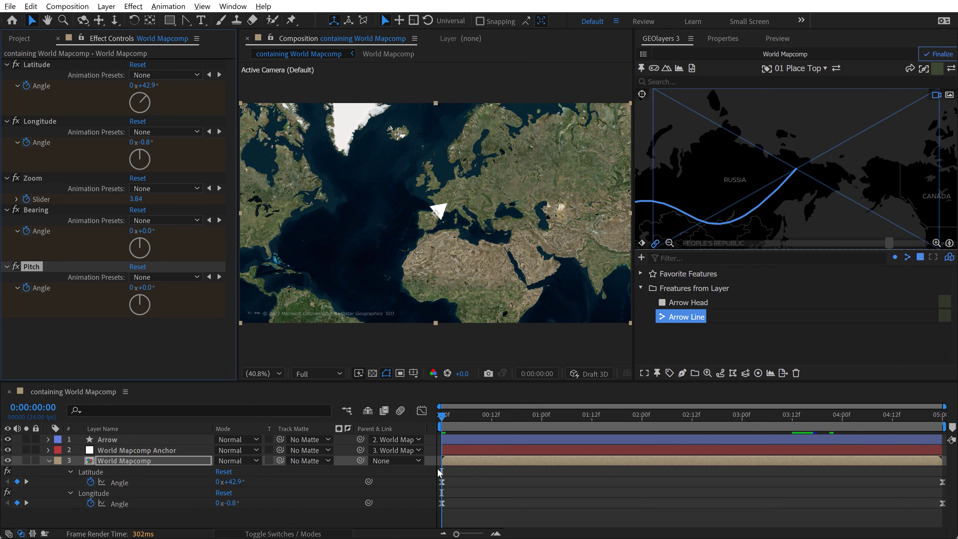
left_click(488, 461)
Step: Reveal the map layer's keyframes and set a zoomed, tilted starting view over Europe
key("u")
key("u")
scroll(488, 490, "down", 2)
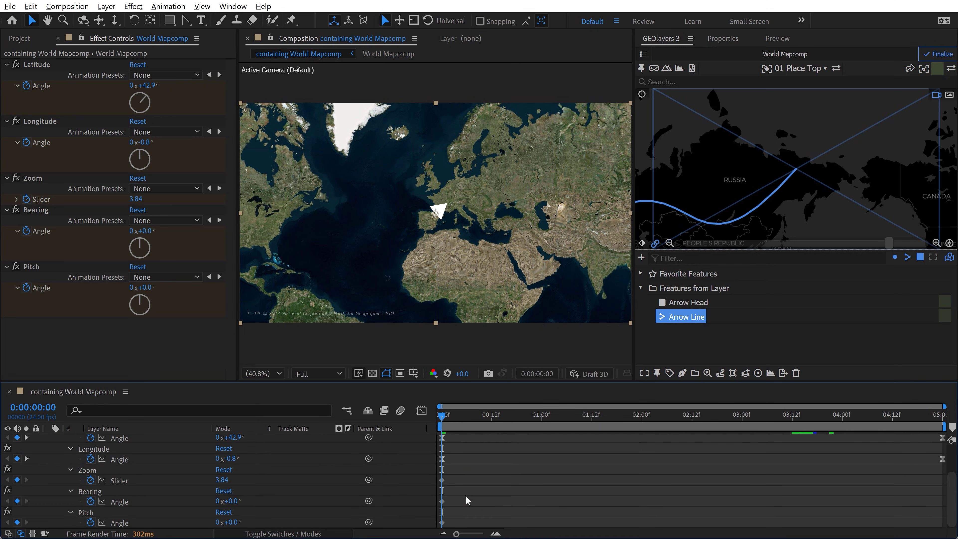
left_click_drag(522, 381, 524, 353)
left_click_drag(457, 393, 438, 396)
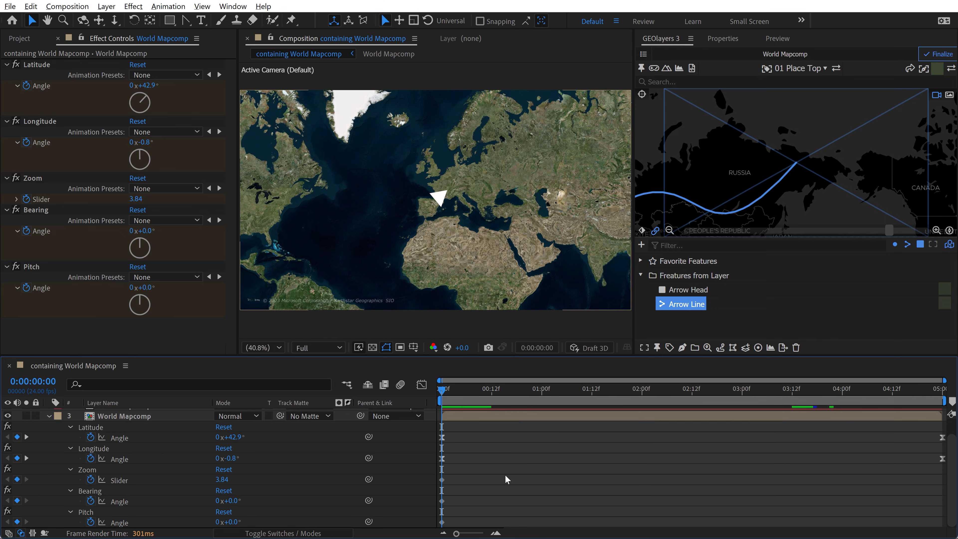
left_click(936, 231)
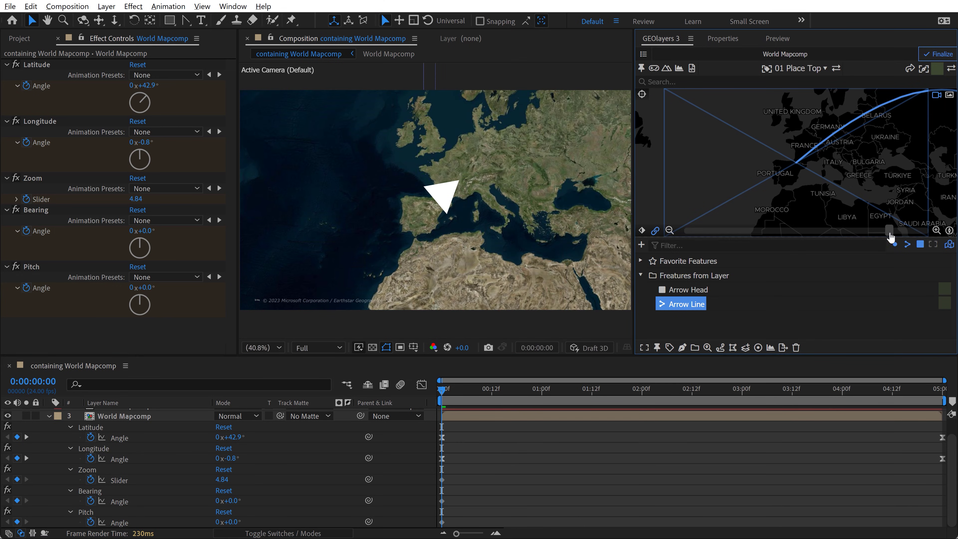
left_click_drag(889, 231, 772, 234)
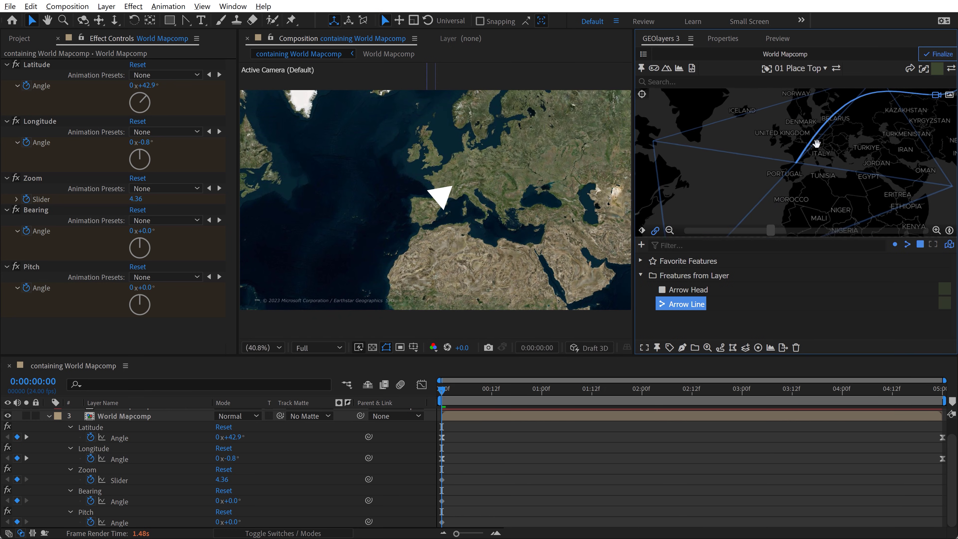
left_click_drag(822, 120, 817, 172)
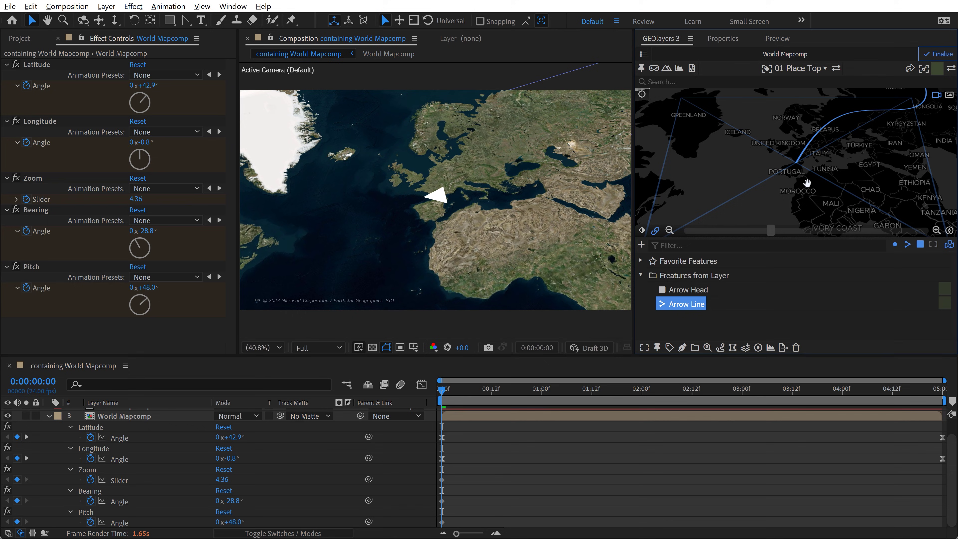
left_click_drag(806, 182, 804, 196)
Step: At 4:23, relink the map preview and pan it over Russia (Zoom 4.36, Bearing 106.4°, Pitch 60°)
left_click_drag(829, 390, 951, 388)
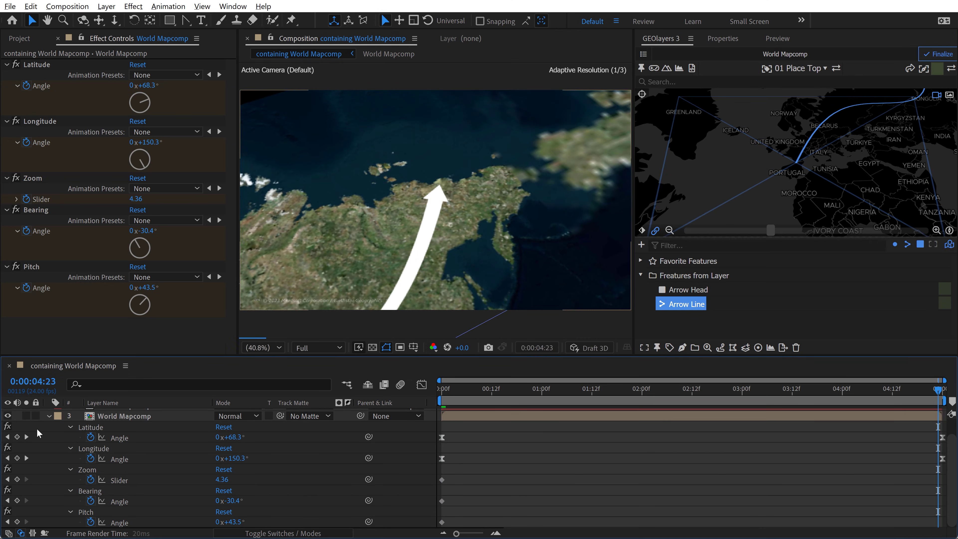
left_click(655, 230)
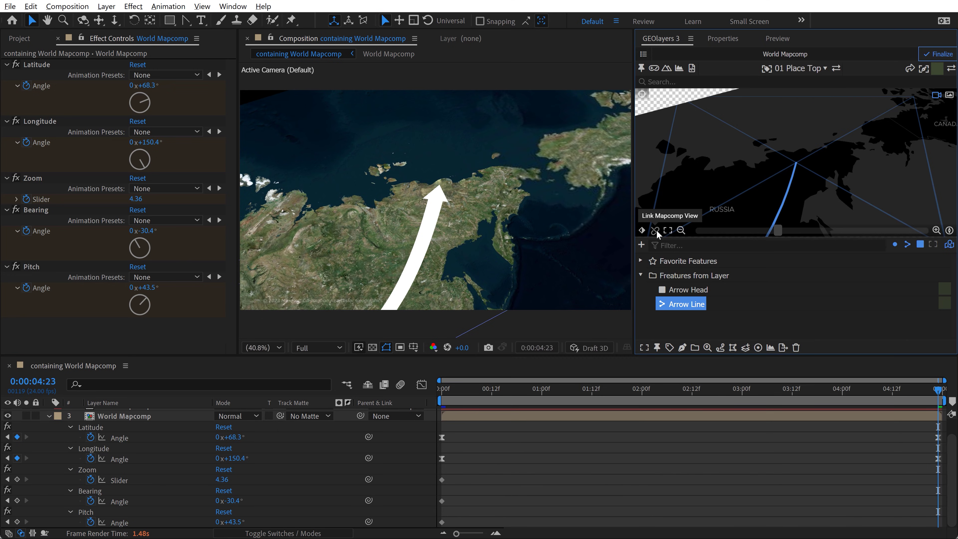
left_click(656, 231)
left_click_drag(812, 186, 743, 174)
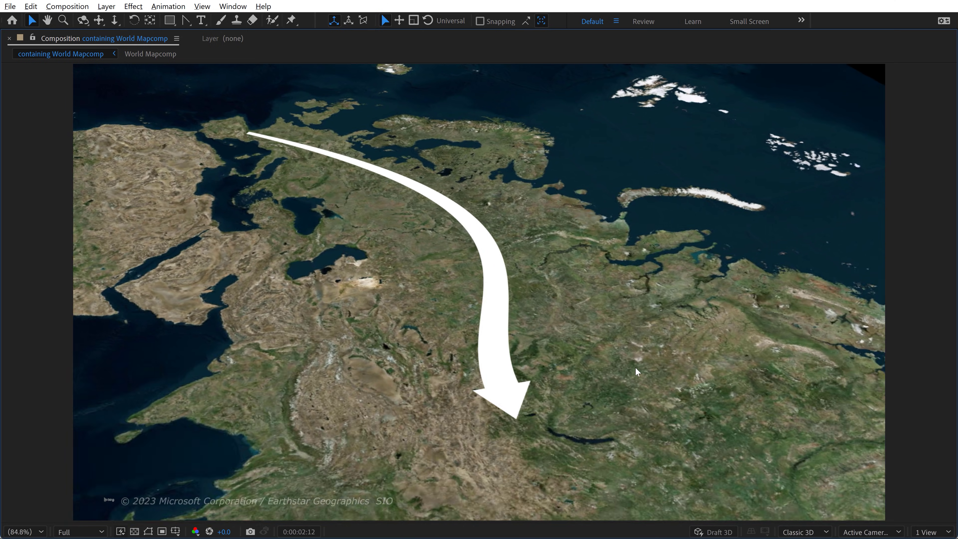
Step: Stop playback at 3:06 and un-maximize the Composition panel to bring back all panels
key("space")
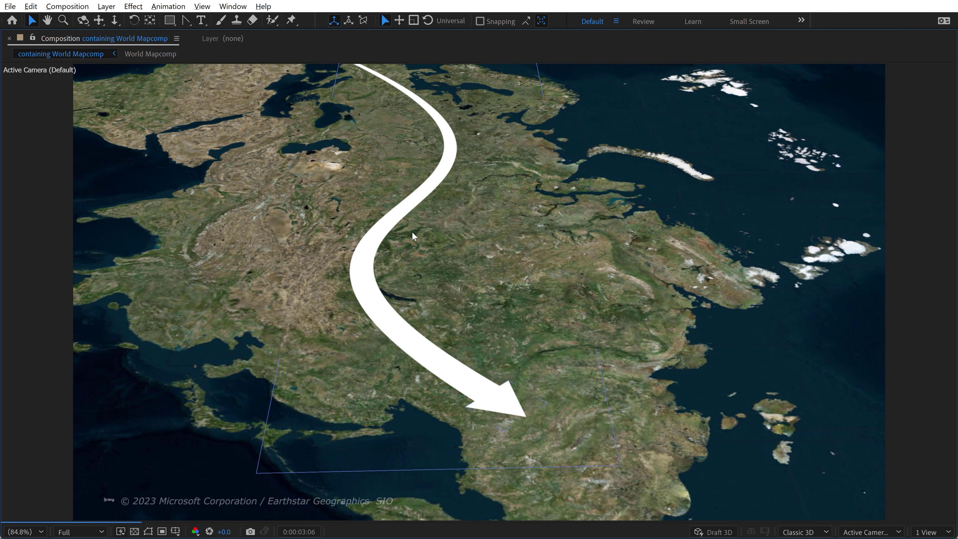
key("grave")
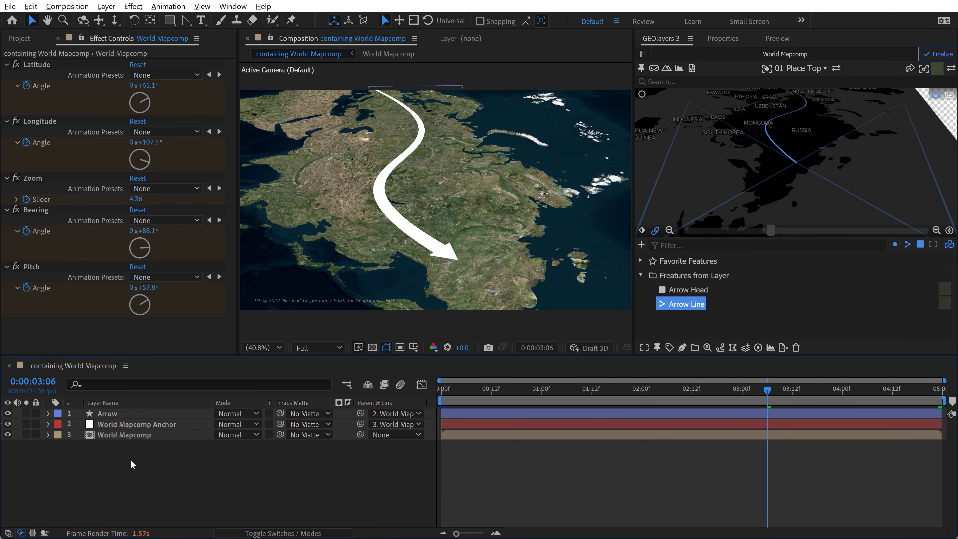
Step: Duplicate the Arrow layer, move the copy beneath it, and rename it Arrow Shadow
left_click(143, 413)
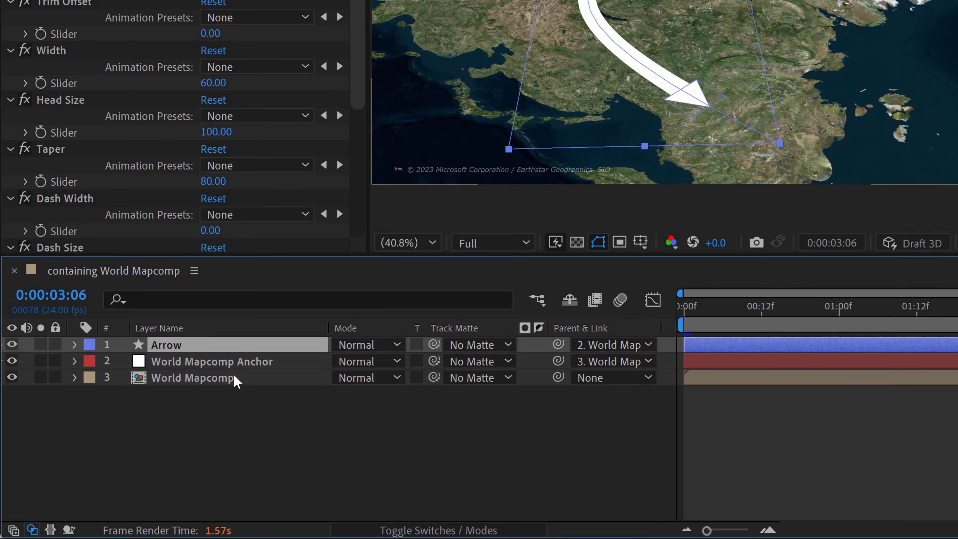
key("ctrl+d")
left_click_drag(174, 349, 218, 377)
key("Return")
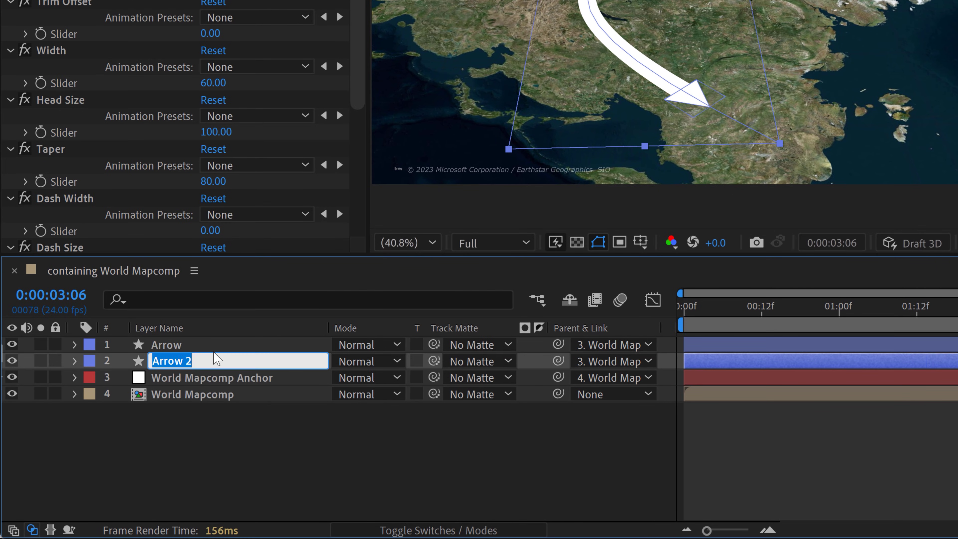
left_click(217, 360)
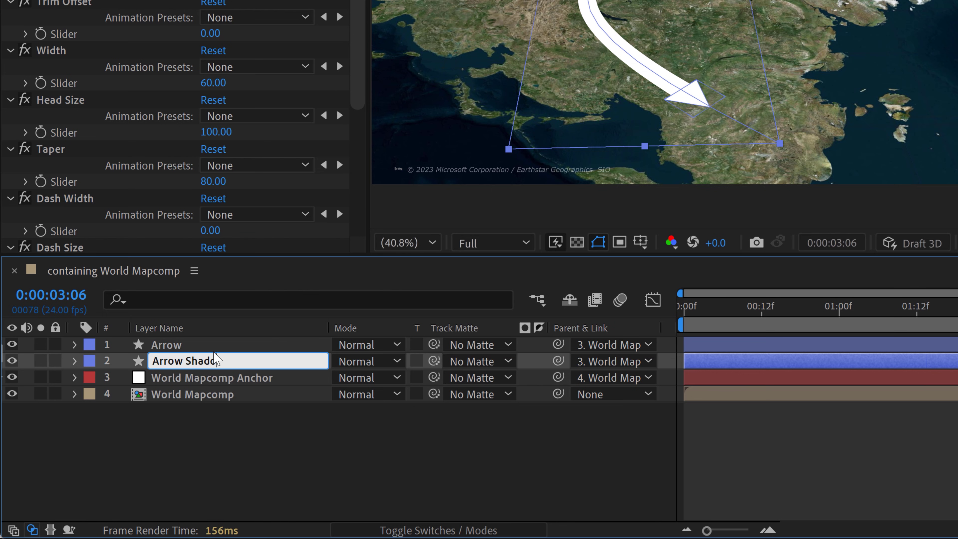
key("Return")
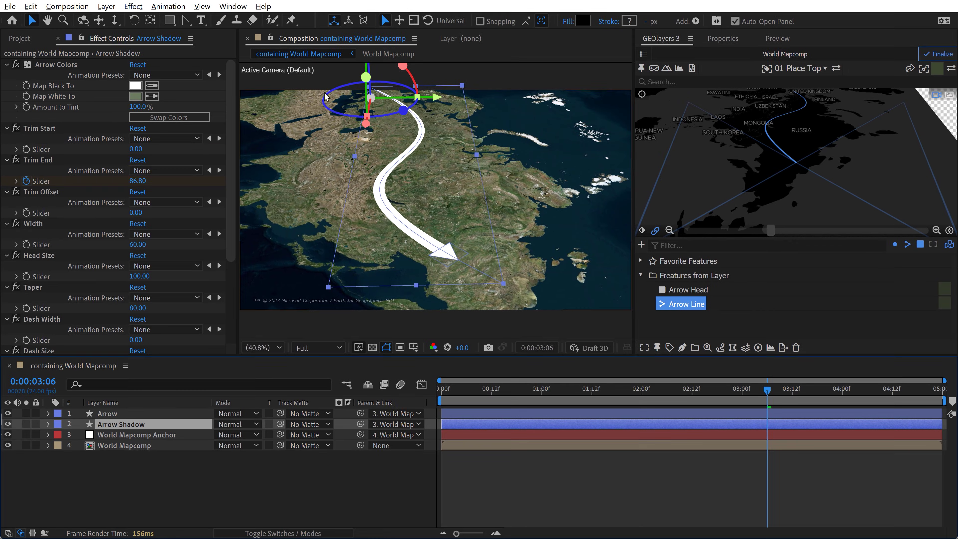
Step: Find Drop Shadow in Effects & Presets and apply it to the Arrow Shadow layer
left_click(241, 6)
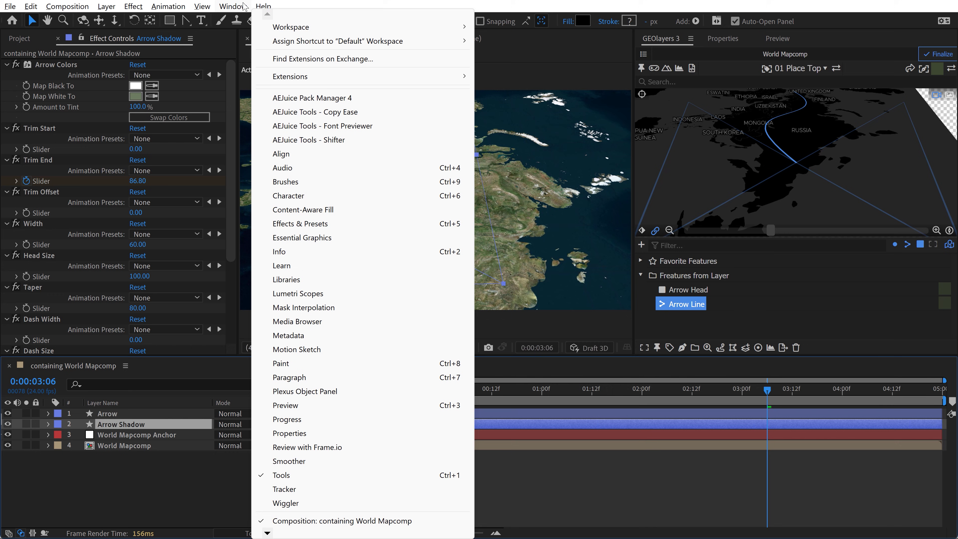
left_click(300, 224)
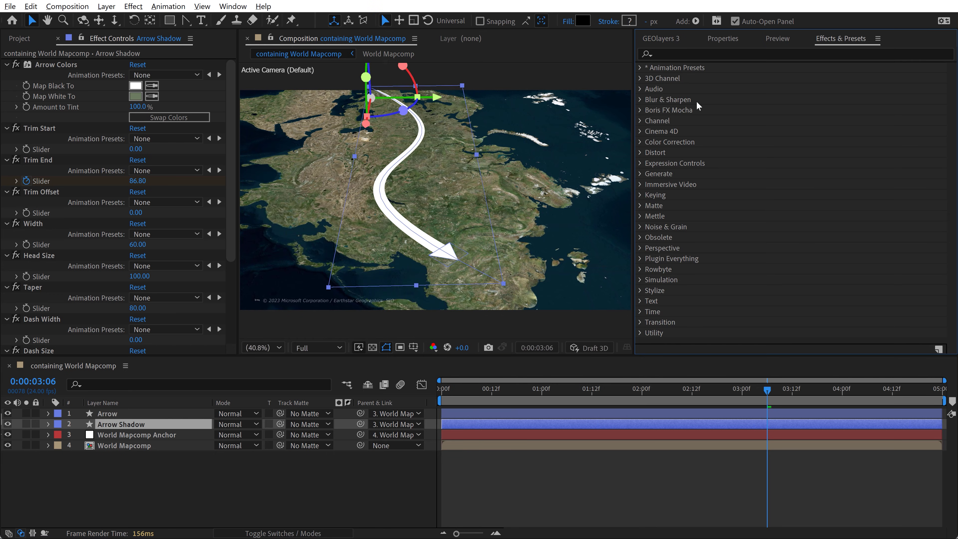
left_click(700, 53)
type("drop sh")
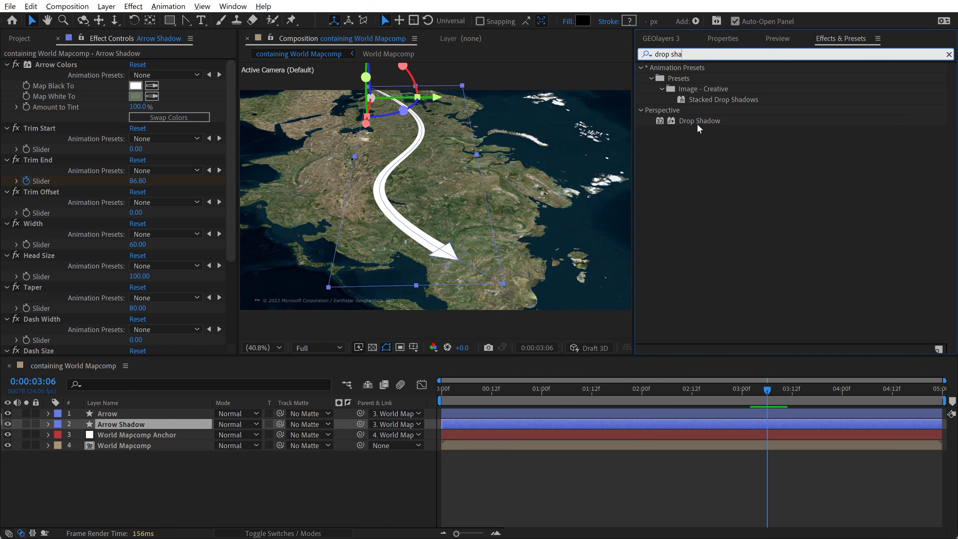
type("a")
left_click_drag(698, 126, 122, 425)
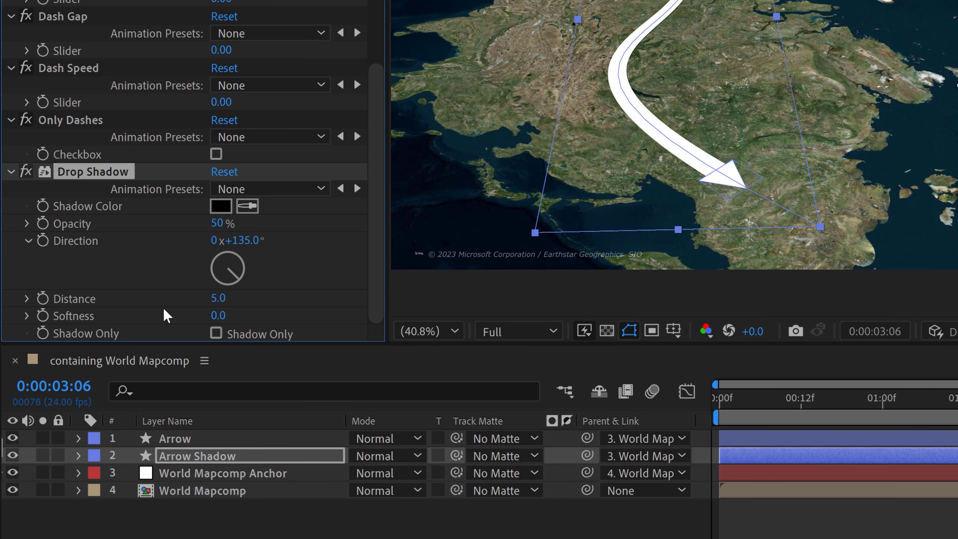
Step: Set the Drop Shadow Distance to 0 and enable Shadow Only
left_click(217, 298)
type("0")
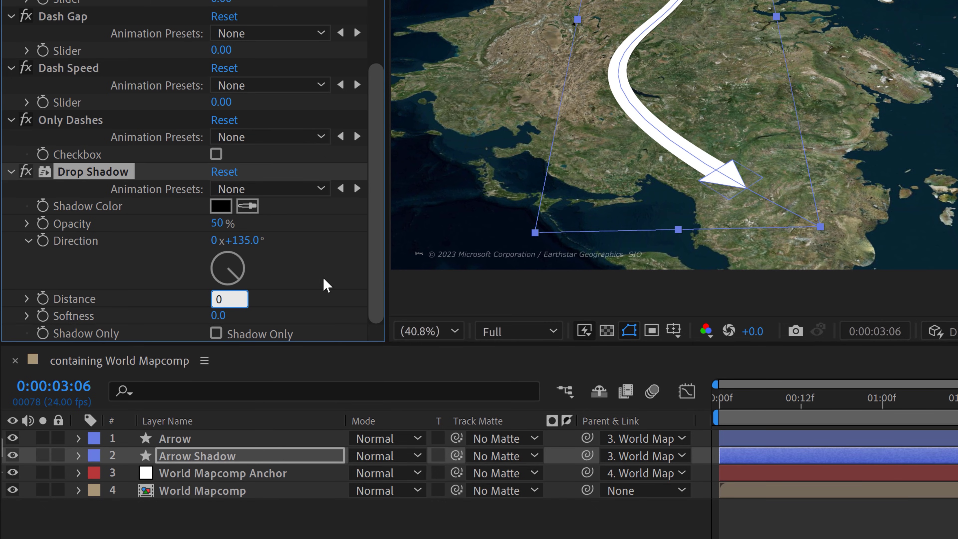
key("Return")
left_click(314, 288)
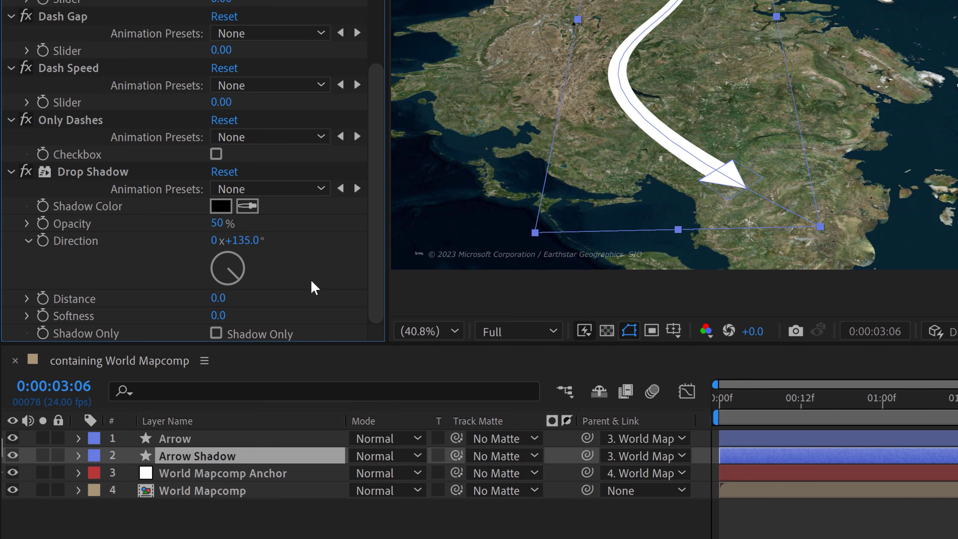
left_click(216, 334)
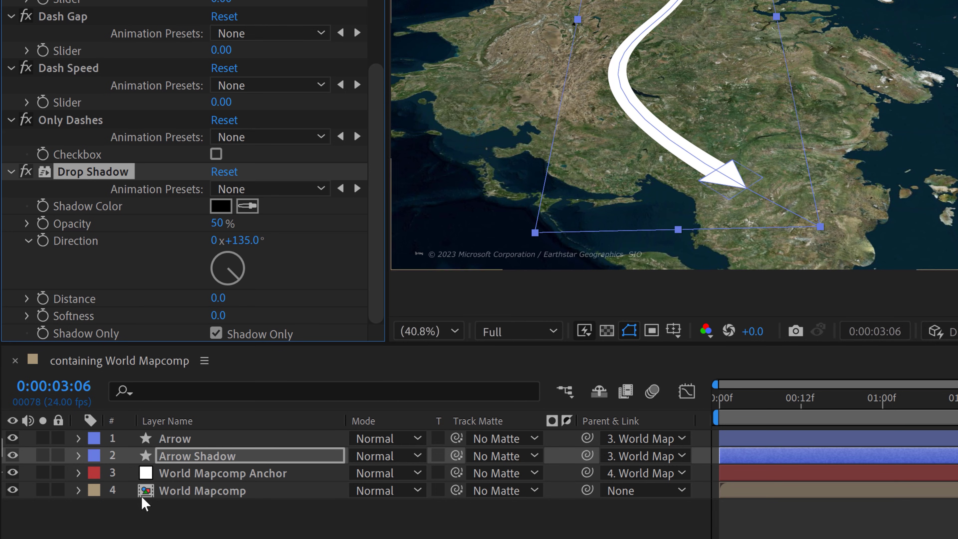
Step: With the white Arrow temporarily hidden, raise the shadow Softness to 150
left_click(13, 438)
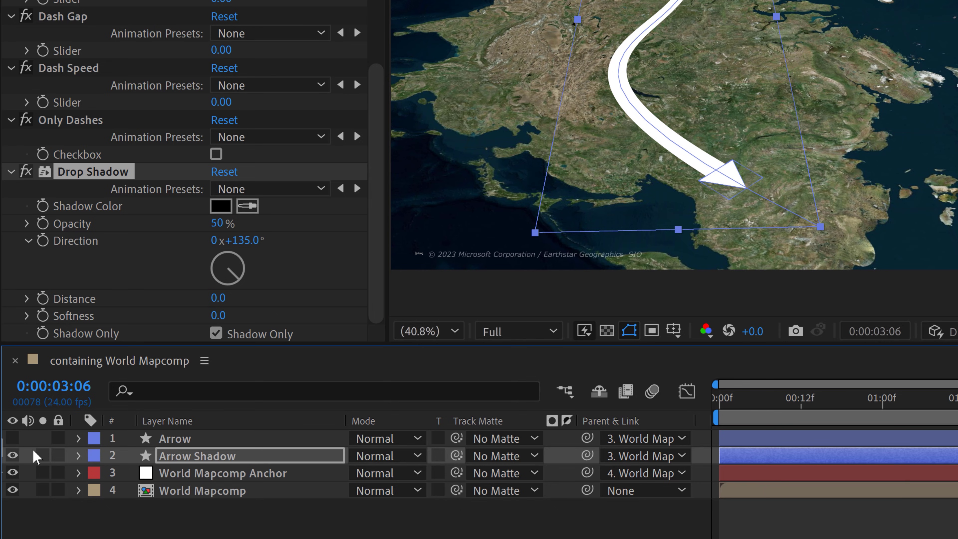
left_click(217, 510)
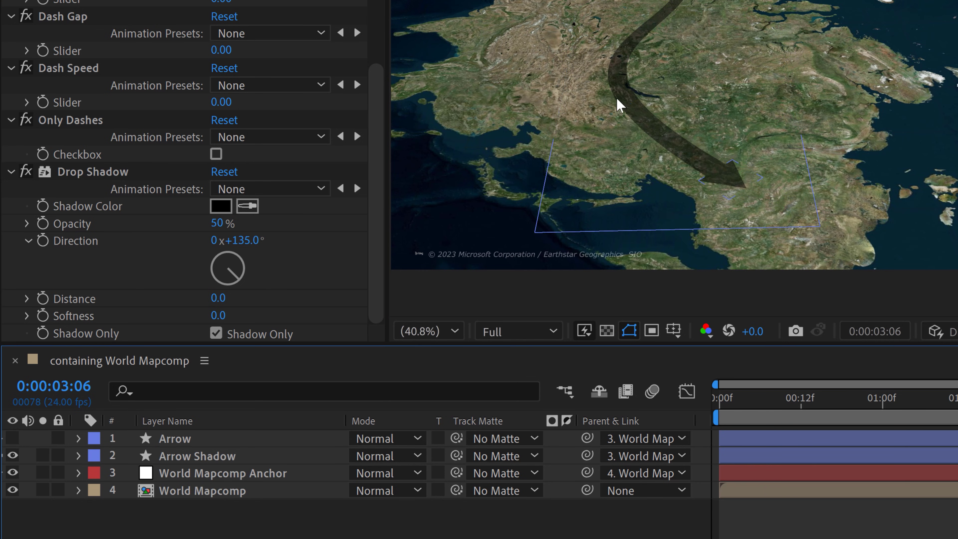
left_click_drag(220, 315, 332, 307)
left_click(12, 439)
Step: Make the white Arrow visible, select it, and pan the composition view to see above the map
left_click(180, 516)
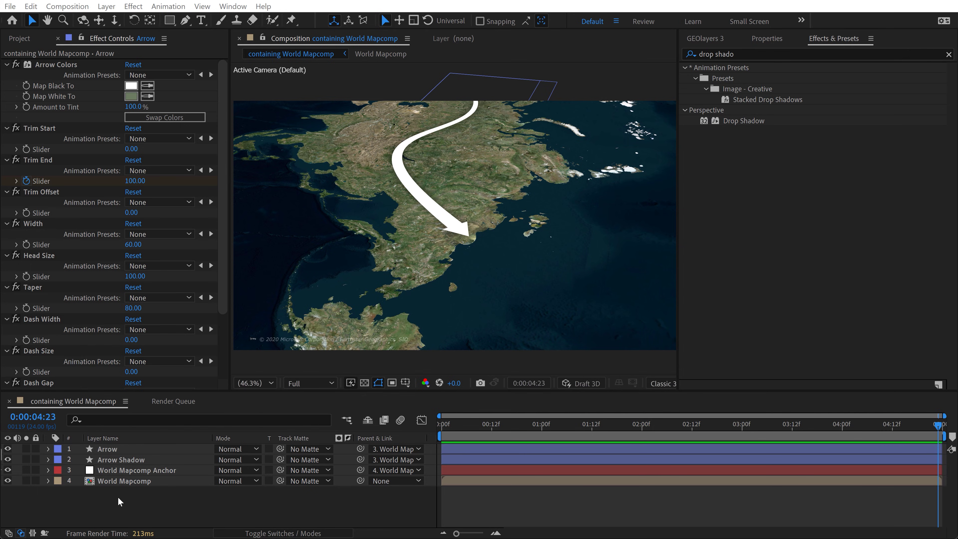
left_click(107, 449)
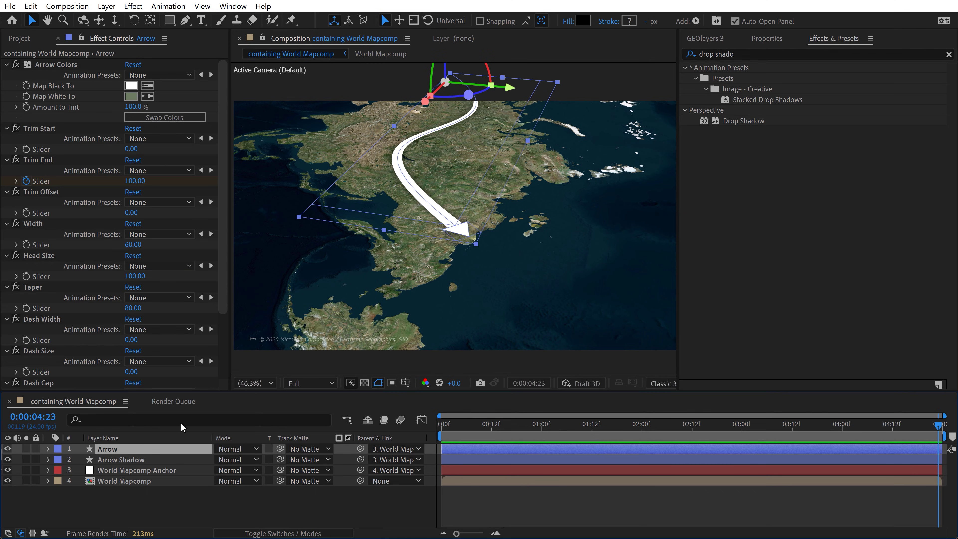
key("h")
left_click_drag(469, 142, 451, 251)
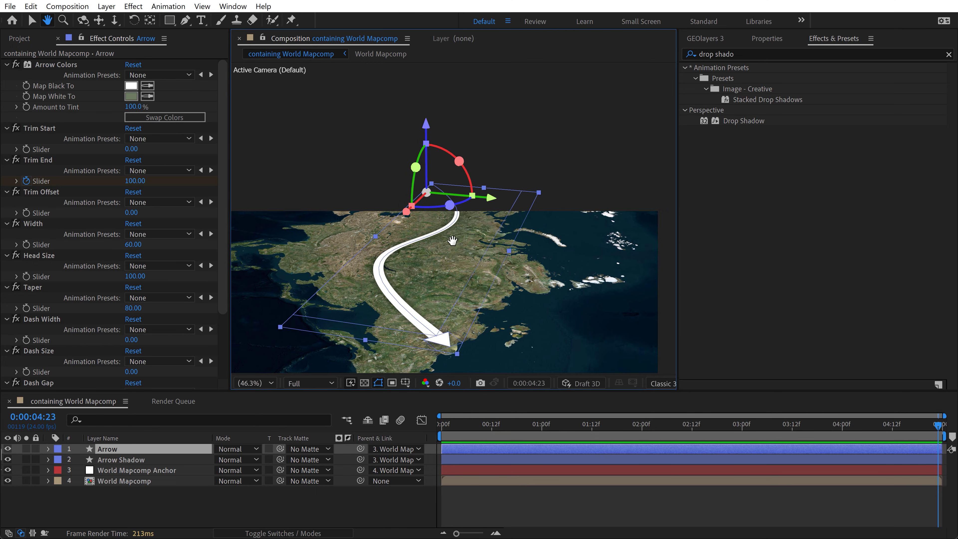
key("v")
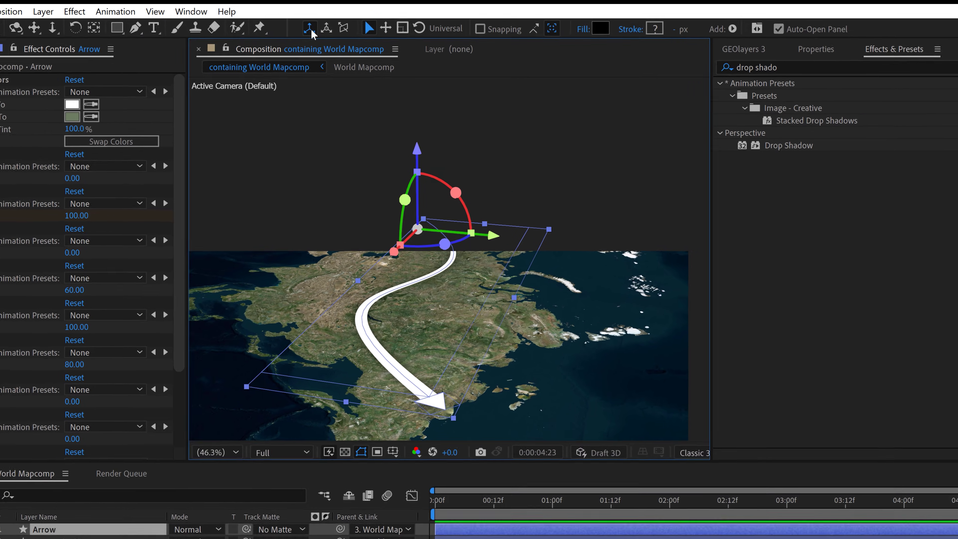